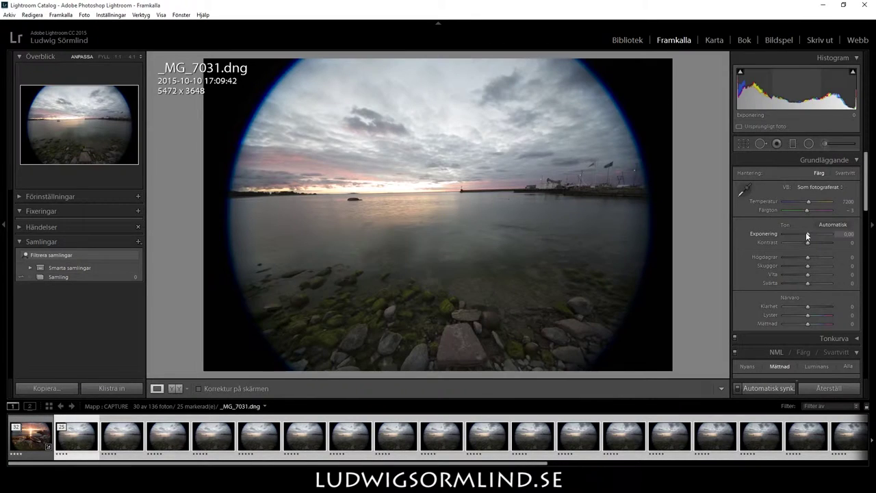
# Set Highlights to −100 and Shadows to +100, and adjust the sharpening mask.
pyautogui.moveTo(807, 257); pyautogui.dragTo(754, 258)
pyautogui.moveTo(807, 266)
pyautogui.mouseDown()
pyautogui.moveTo(830, 265)
pyautogui.moveTo(797, 258)
pyautogui.moveTo(811, 273)
pyautogui.moveTo(789, 283)
pyautogui.moveTo(784, 257)
pyautogui.moveTo(817, 275)
pyautogui.moveTo(793, 283)
pyautogui.moveTo(800, 306)
pyautogui.mouseUp()
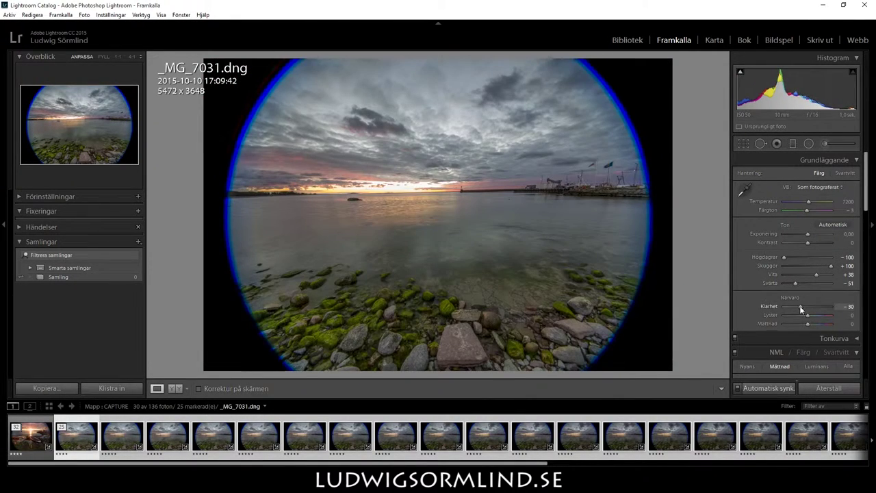
pyautogui.scroll(-5, 758, 282)
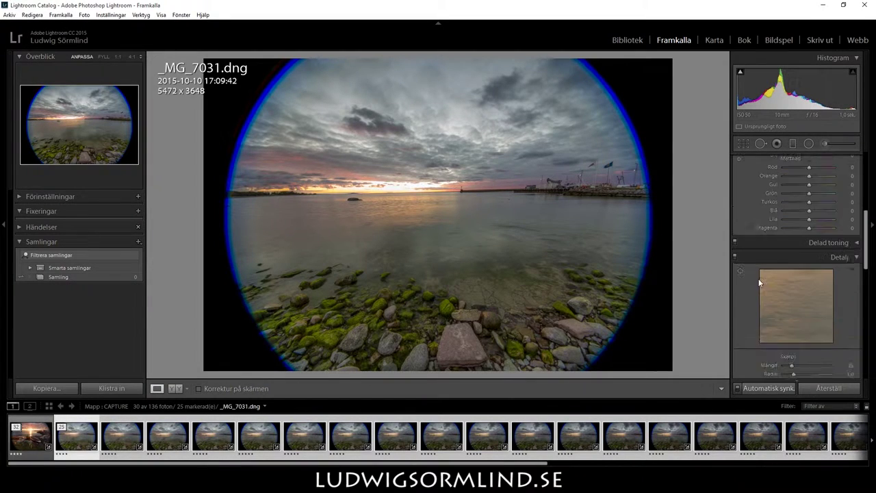
pyautogui.scroll(-2, 758, 282)
pyautogui.moveTo(800, 334); pyautogui.dragTo(811, 334)
# Enable lens profile corrections for the photo.
pyautogui.scroll(-2, 806, 334)
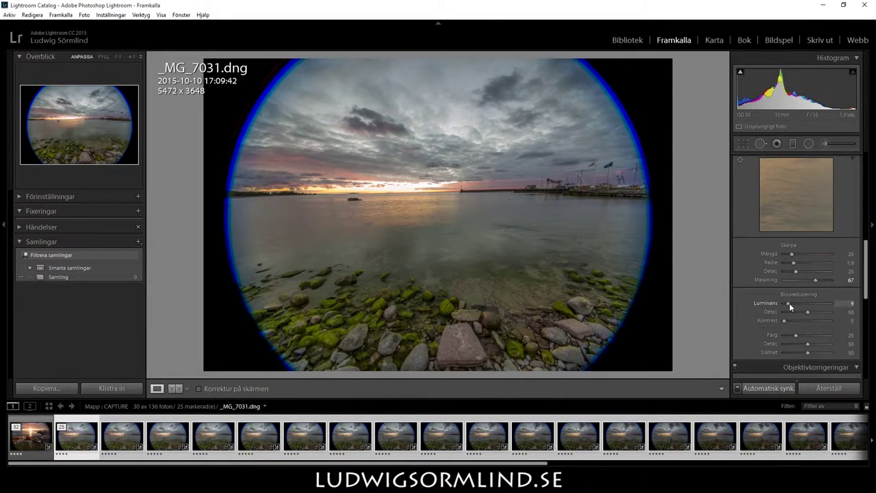
pyautogui.scroll(-3, 789, 302)
pyautogui.click(740, 290)
pyautogui.scroll(-3, 783, 345)
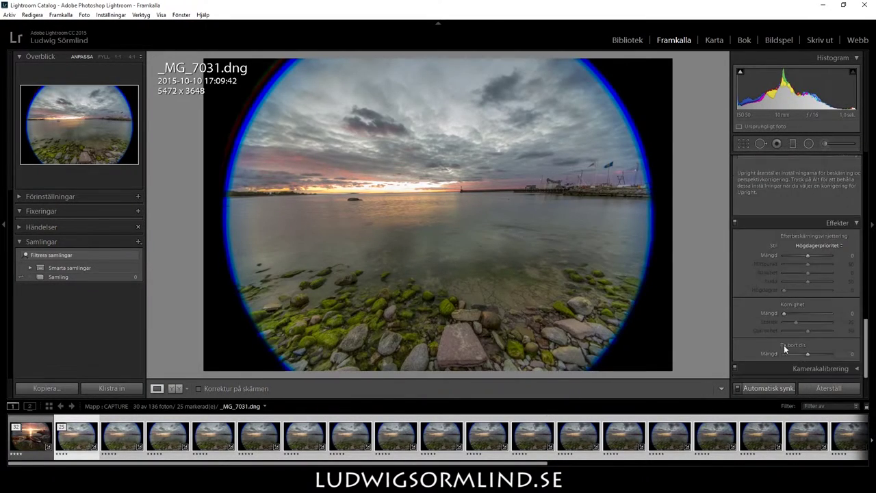
pyautogui.moveTo(808, 354)
pyautogui.mouseDown()
pyautogui.moveTo(825, 353)
pyautogui.moveTo(809, 355)
pyautogui.mouseUp()
# Tweak one more slider, then sync the edits to all selected frames.
pyautogui.scroll(2, 780, 263)
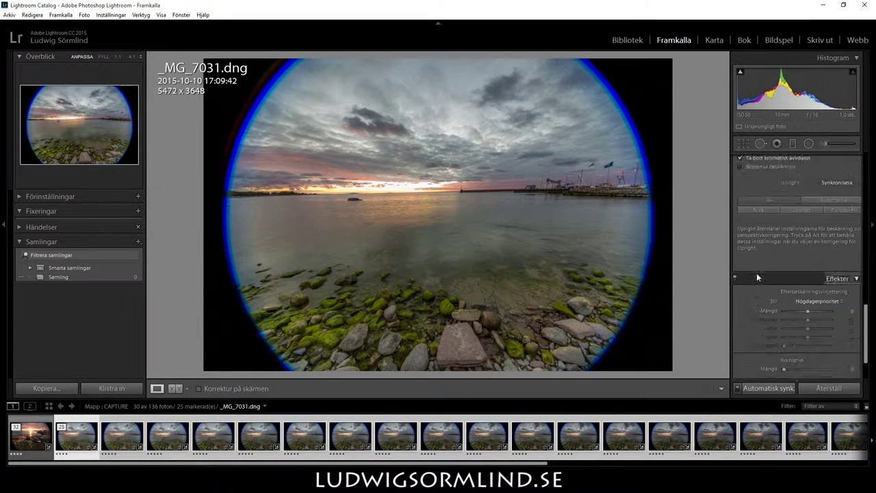
pyautogui.scroll(3, 757, 277)
pyautogui.scroll(3, 756, 272)
pyautogui.moveTo(810, 272); pyautogui.dragTo(810, 290)
pyautogui.click(768, 388)
pyautogui.press('Return')
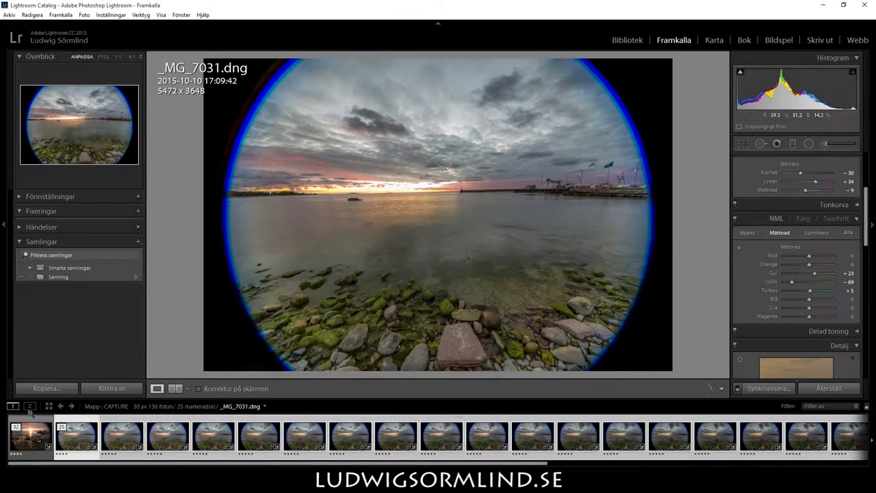
pyautogui.press('g')
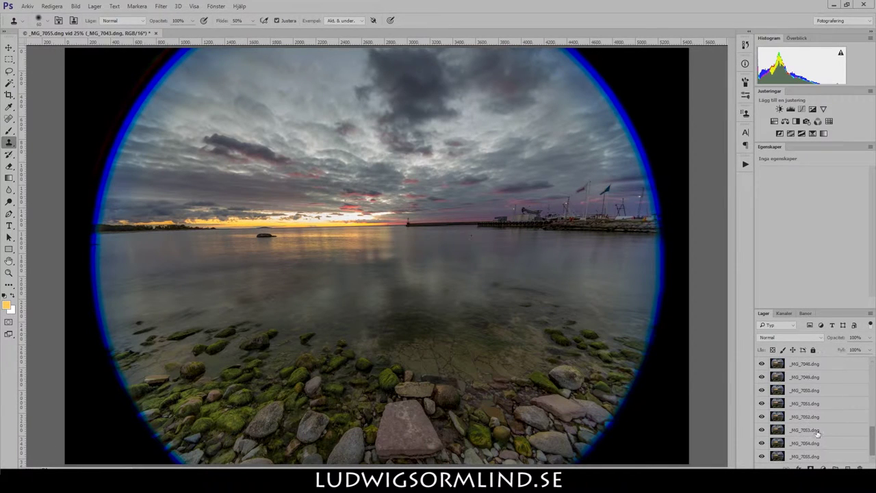
# Convert the stacked frame layers into a single smart object.
pyautogui.rightClick(802, 455)
pyautogui.click(760, 168)
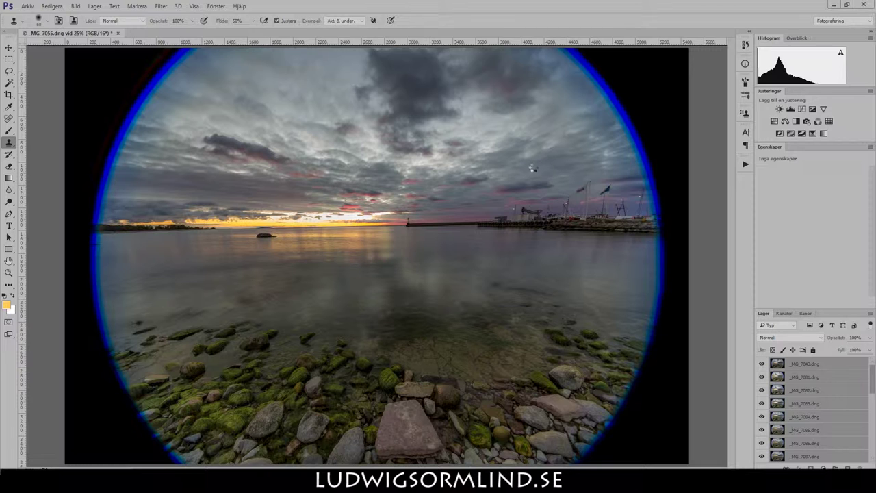
# Render the smart object with Median stack mode and duplicate the rendered layer.
pyautogui.click(94, 7)
pyautogui.moveTo(110, 167)
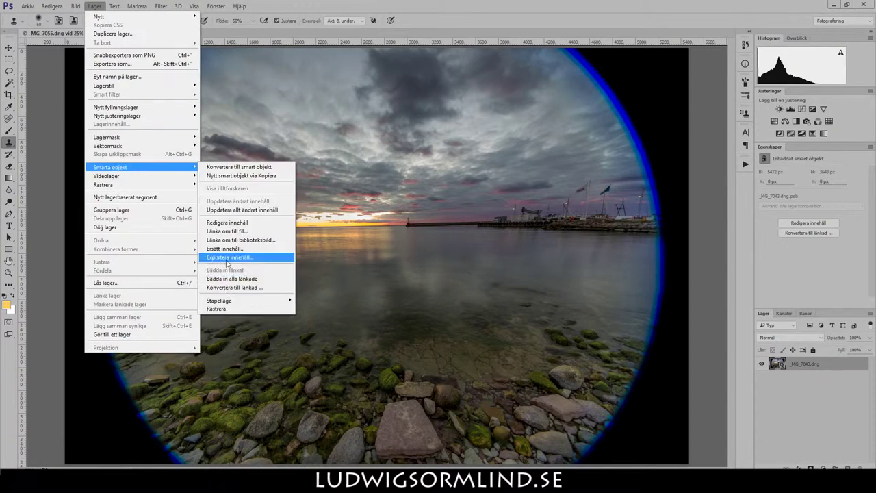
pyautogui.click(160, 356)
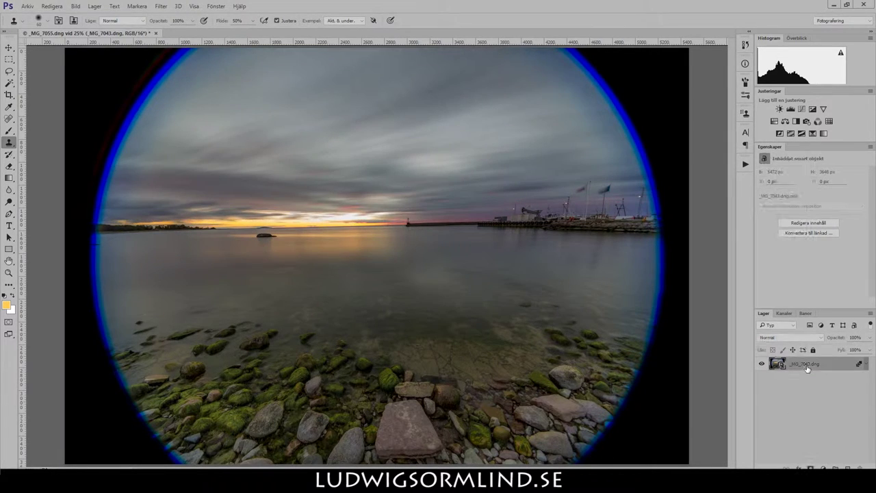
pyautogui.rightClick(814, 364)
pyautogui.click(725, 148)
# Rename the lower layer Original and start Adaptive Wide Angle in Perspective mode on the copy.
pyautogui.doubleClick(807, 377)
pyautogui.write('Original')
pyautogui.click(798, 363)
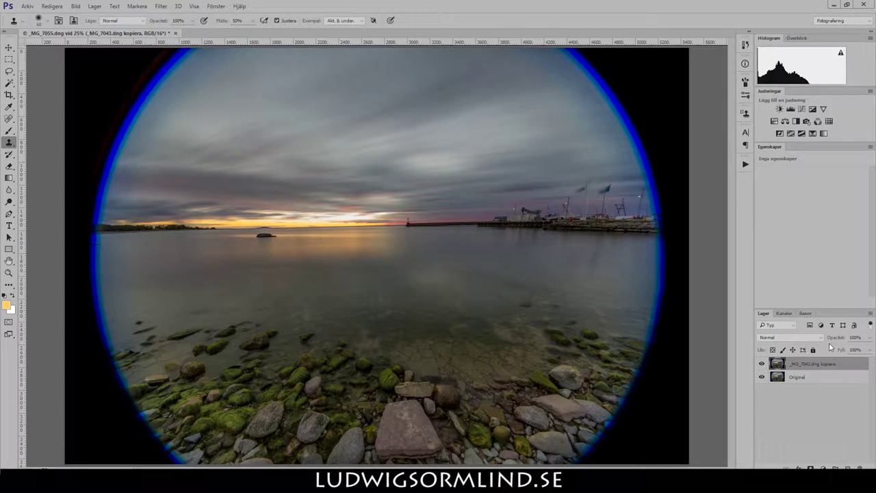
pyautogui.click(160, 7)
pyautogui.click(184, 47)
pyautogui.click(797, 60)
pyautogui.click(791, 69)
# Draw a horizon constraint, adjust crop factor, focal length and scale, and apply the correction.
pyautogui.moveTo(128, 195); pyautogui.dragTo(623, 195)
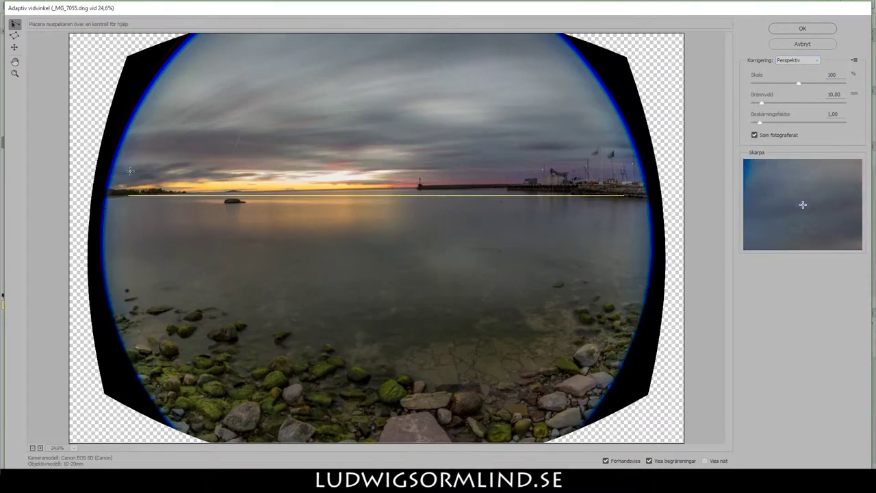
pyautogui.moveTo(759, 122); pyautogui.dragTo(831, 103)
pyautogui.click(820, 102)
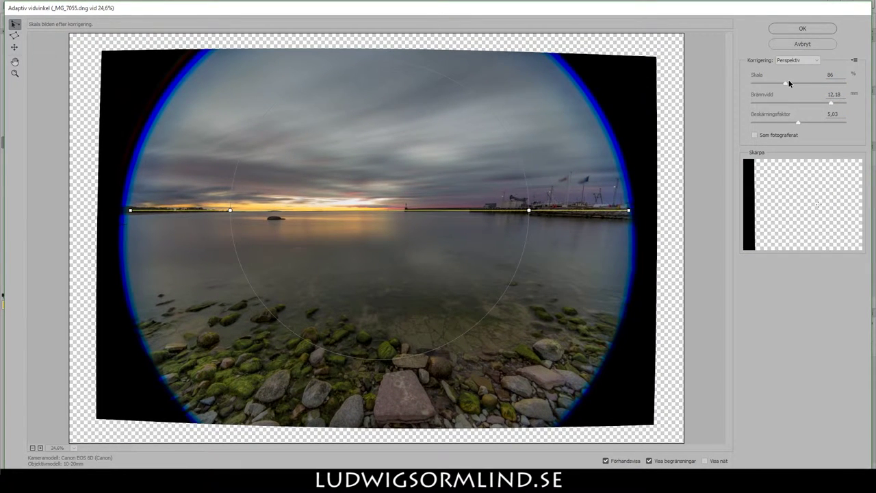
pyautogui.moveTo(785, 83); pyautogui.dragTo(792, 83)
pyautogui.click(824, 32)
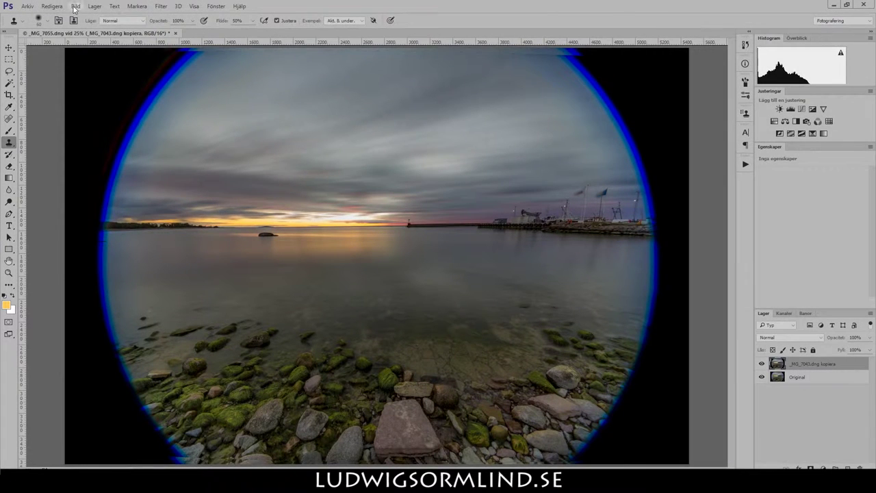
pyautogui.click(52, 6)
# Free-transform the layer, stretching it sideways to 6480 px wide.
pyautogui.click(89, 159)
pyautogui.moveTo(65, 256)
pyautogui.mouseDown()
pyautogui.moveTo(39, 263)
pyautogui.moveTo(31, 253)
pyautogui.mouseUp()
pyautogui.moveTo(680, 256)
pyautogui.mouseDown()
pyautogui.moveTo(714, 247)
pyautogui.moveTo(742, 256)
pyautogui.mouseUp()
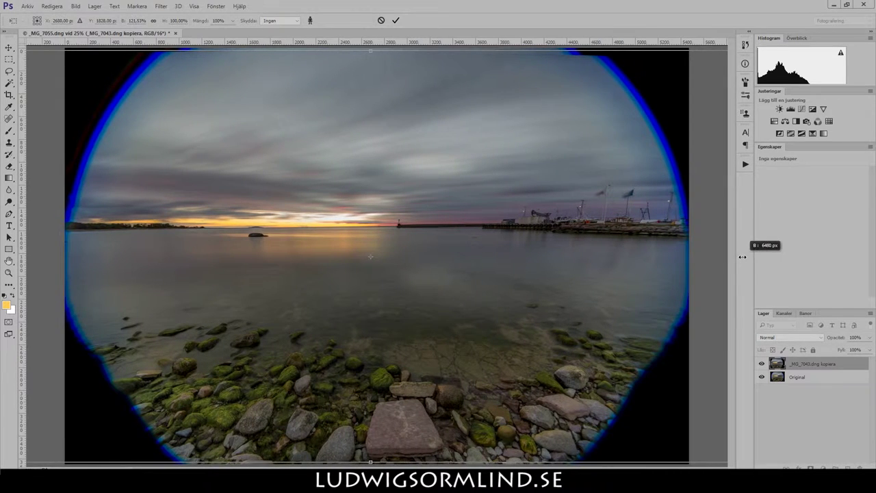
pyautogui.press('Return')
pyautogui.press('s')
# Crop the top and sides down to a 4936 px wide frame.
pyautogui.click(8, 95)
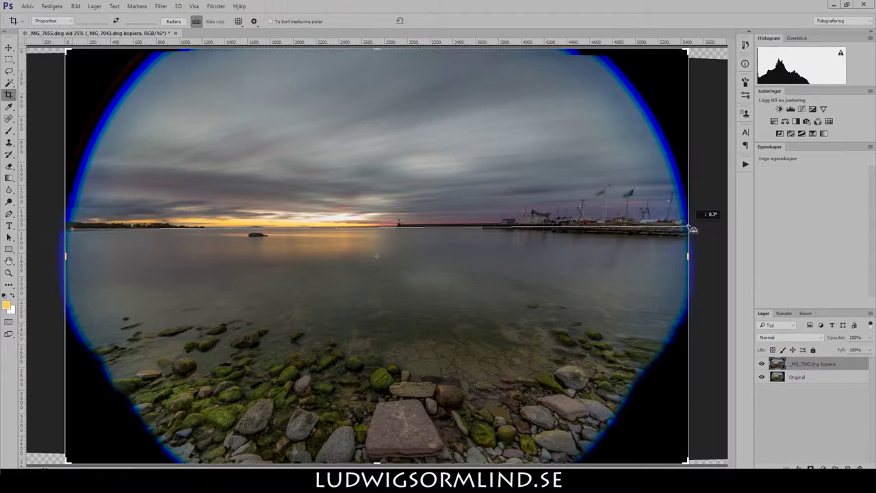
pyautogui.moveTo(378, 48); pyautogui.dragTo(378, 71)
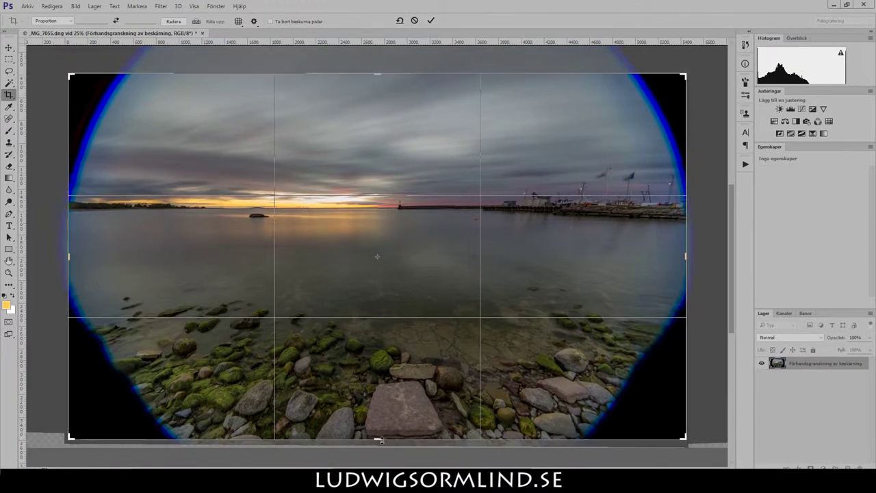
pyautogui.moveTo(685, 256); pyautogui.dragTo(654, 259)
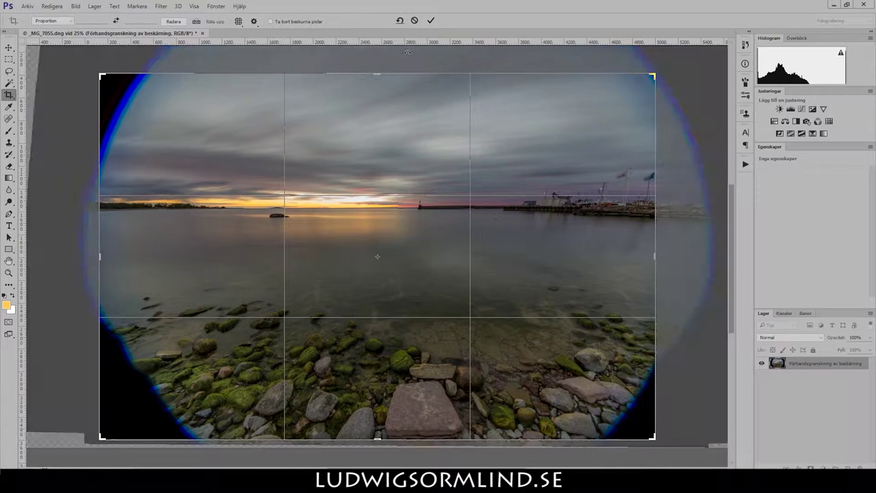
pyautogui.moveTo(377, 74); pyautogui.dragTo(377, 81)
pyautogui.moveTo(653, 257); pyautogui.dragTo(662, 255)
pyautogui.press('Return')
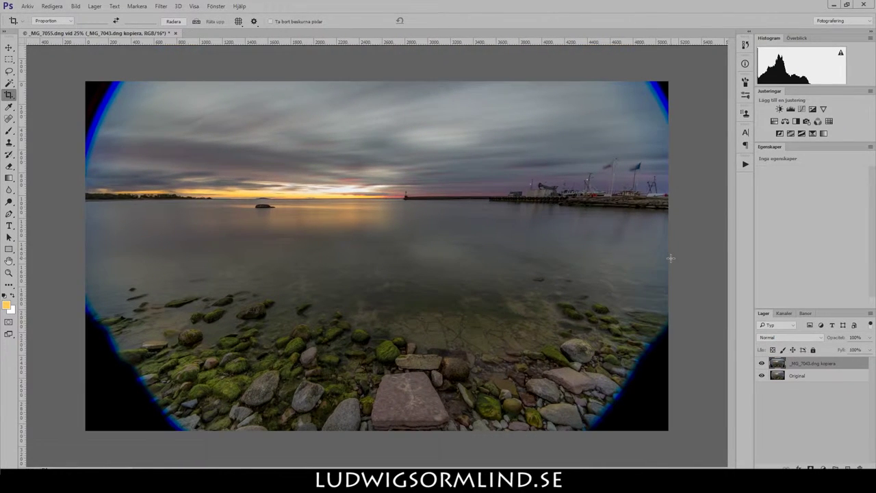
pyautogui.click(10, 71)
pyautogui.moveTo(133, 83); pyautogui.dragTo(64, 156)
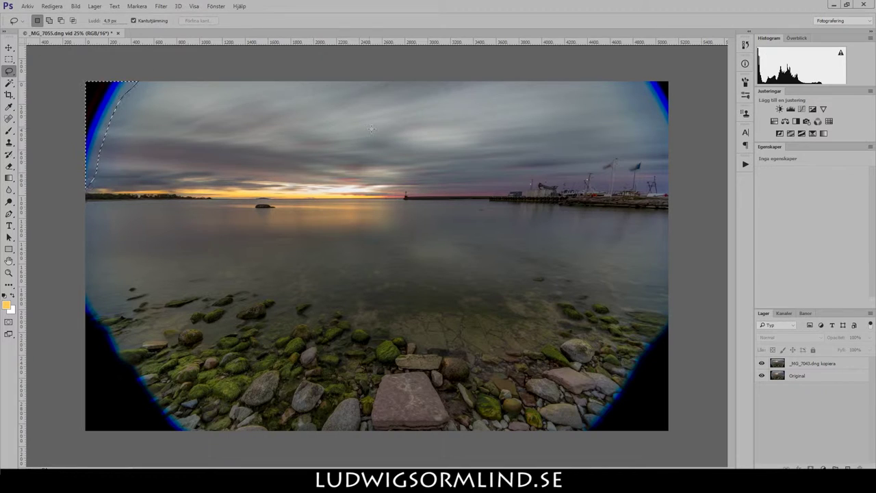
pyautogui.click(773, 354)
pyautogui.press('Delete')
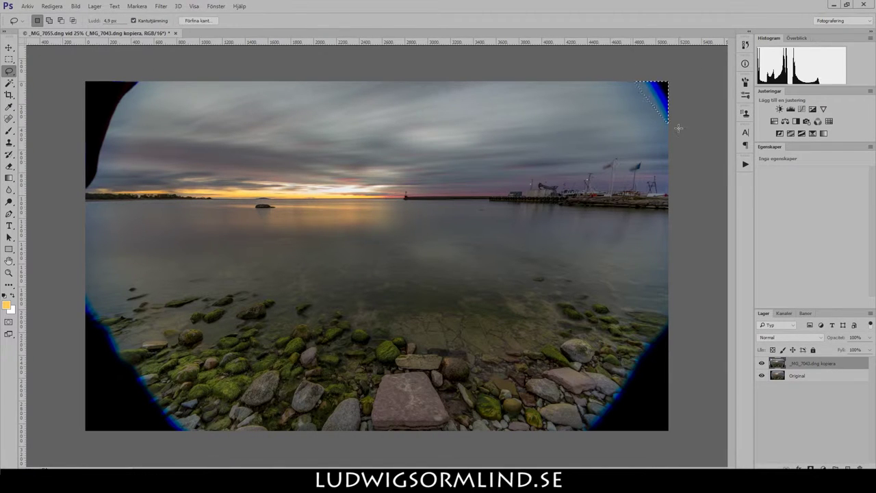
pyautogui.press('Delete')
pyautogui.hotkey('ctrl', 'd')
pyautogui.press('Delete')
pyautogui.click(761, 375)
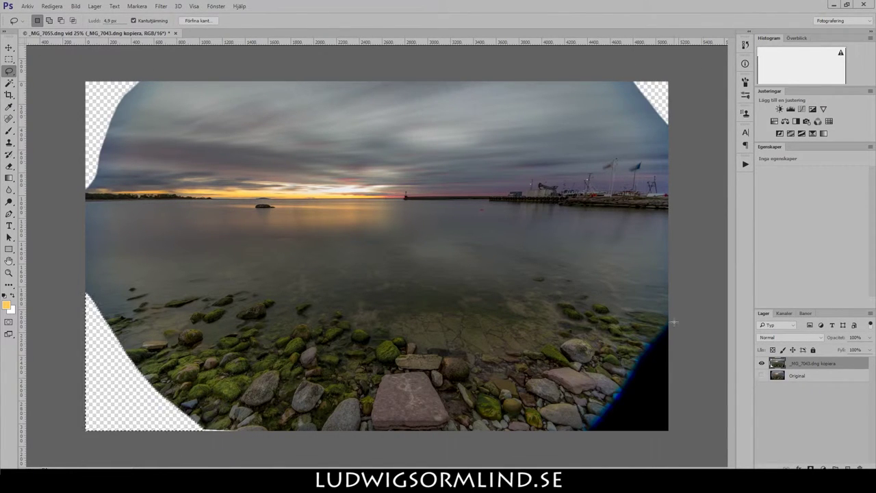
pyautogui.press('Delete')
pyautogui.hotkey('ctrl', 'd')
pyautogui.press('w')
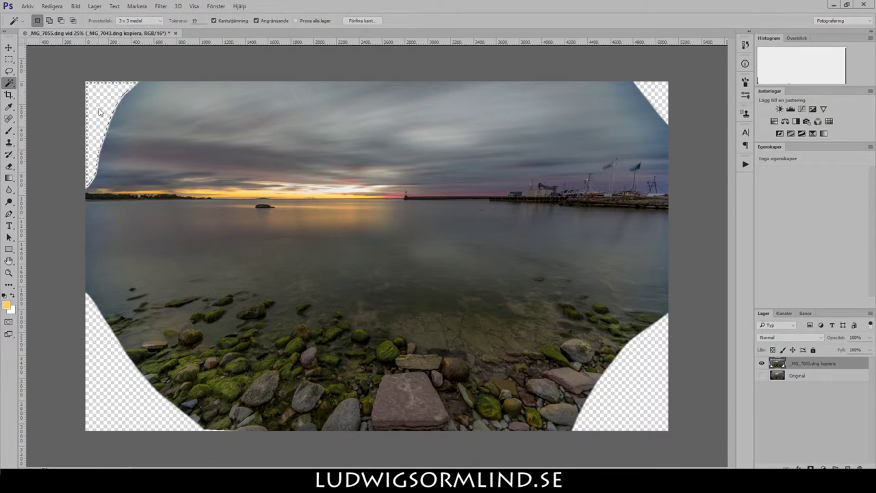
pyautogui.click(161, 6)
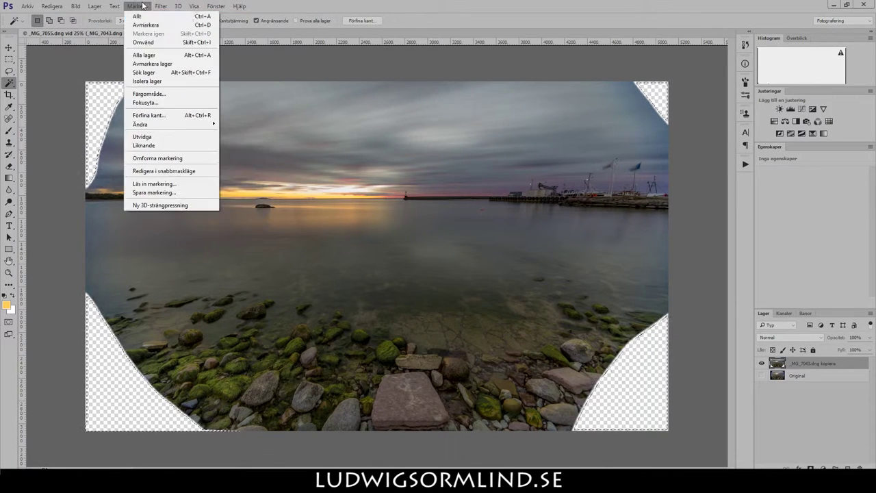
pyautogui.click(87, 141)
pyautogui.hotkey('shift', 'F5')
pyautogui.click(420, 131)
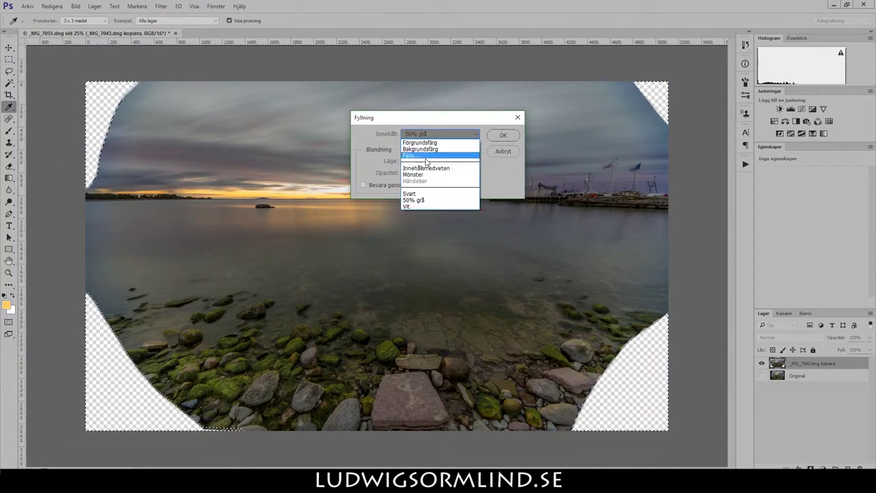
pyautogui.click(424, 167)
pyautogui.click(505, 132)
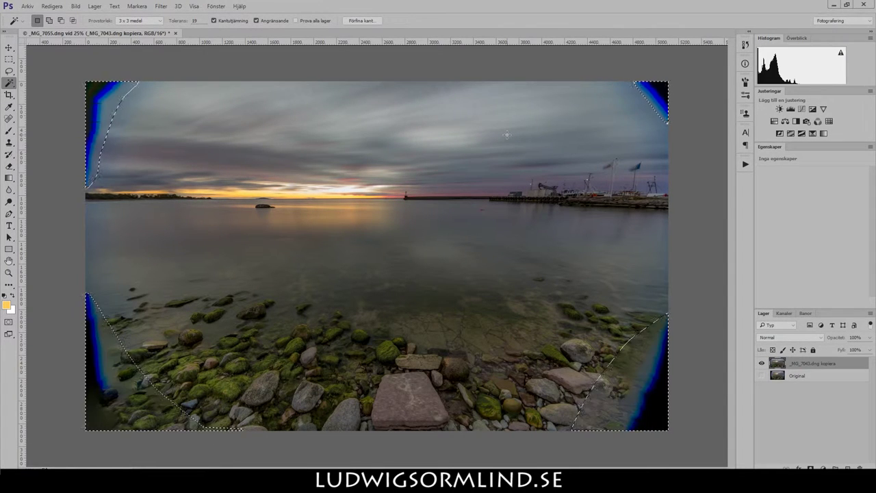
pyautogui.hotkey('ctrl', 'z')
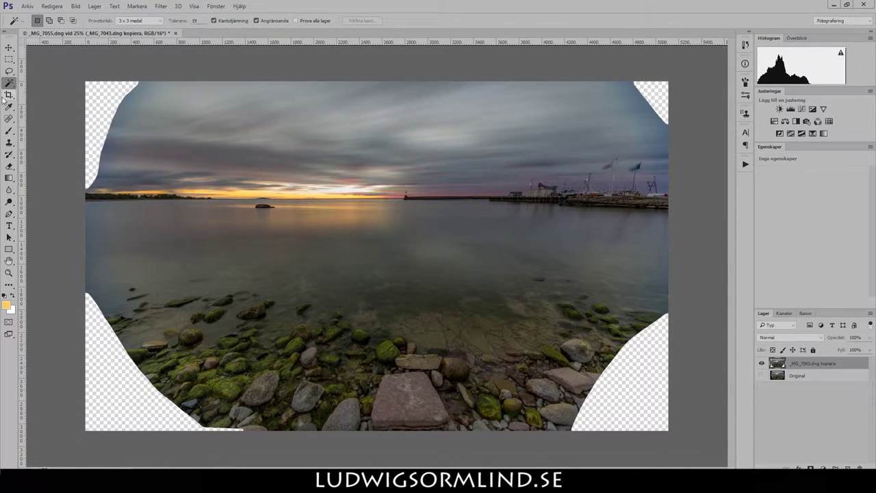
# Clone sky over the top-left transparent corner with the Clone Stamp.
pyautogui.rightClick(9, 142)
pyautogui.click(48, 138)
pyautogui.moveTo(102, 93)
pyautogui.mouseDown()
pyautogui.moveTo(121, 89)
pyautogui.moveTo(76, 75)
pyautogui.mouseUp()
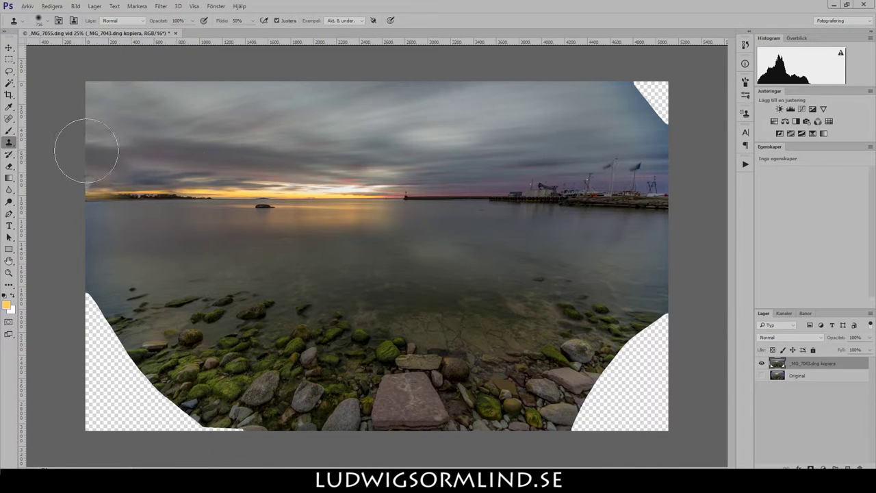
pyautogui.scroll(5, 87, 147)
pyautogui.scroll(-3, 56, 136)
pyautogui.scroll(2, 416, 226)
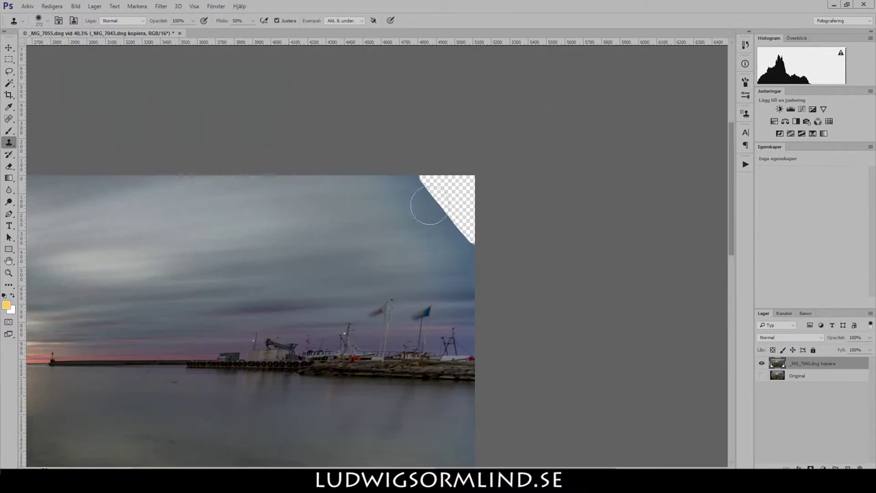
pyautogui.scroll(-2, 416, 225)
pyautogui.scroll(2, 610, 342)
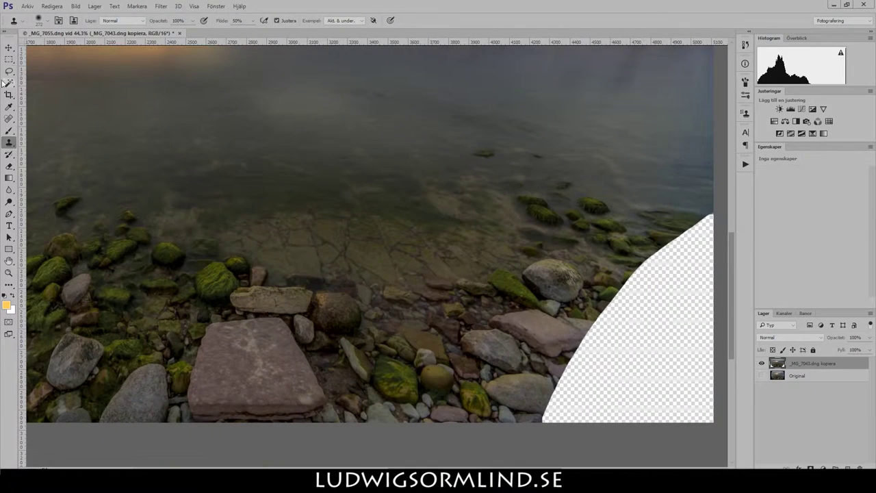
# Select, expand and content-aware fill the bottom-right transparent corner, then clone rocks into it.
pyautogui.press('w')
pyautogui.click(160, 6)
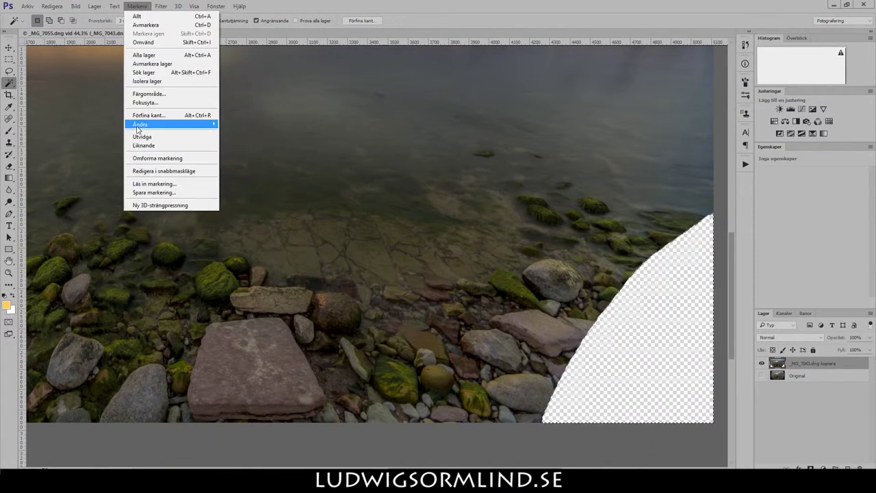
pyautogui.click(239, 140)
pyautogui.press('Return')
pyautogui.hotkey('shift', 'BackSpace')
pyautogui.press('Return')
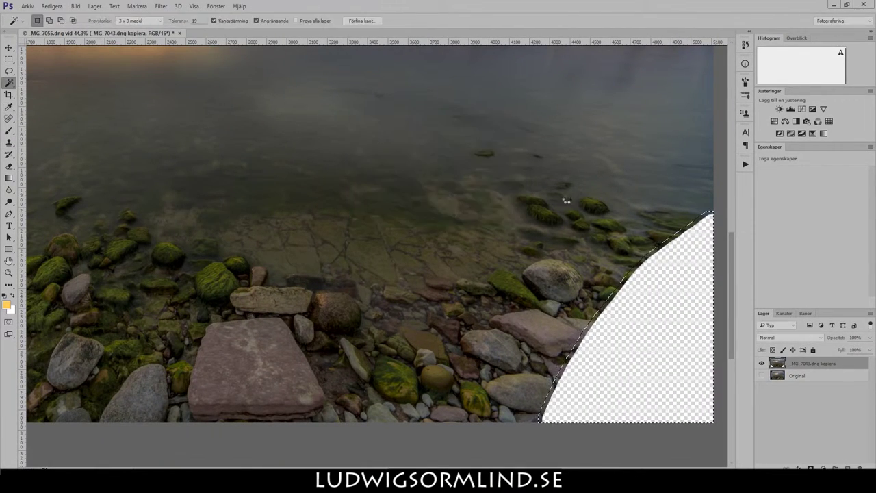
pyautogui.press('s')
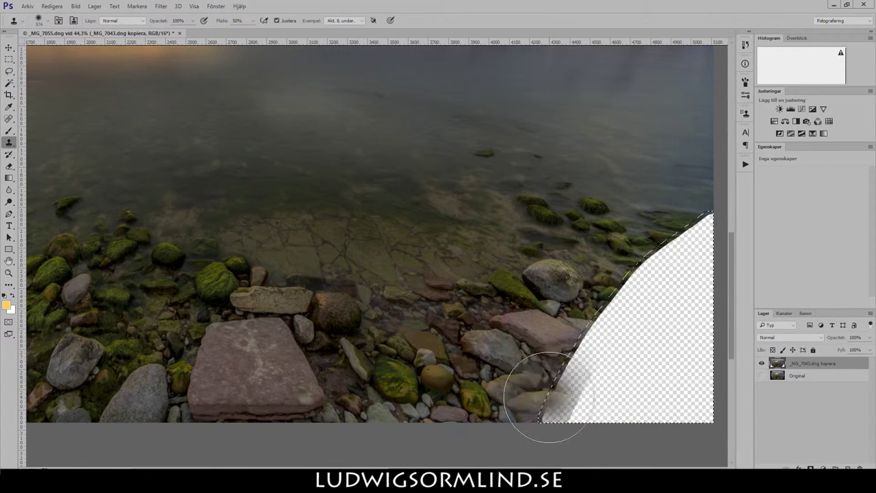
pyautogui.moveTo(528, 391)
pyautogui.mouseDown()
pyautogui.moveTo(586, 391)
pyautogui.moveTo(586, 445)
pyautogui.moveTo(553, 428)
pyautogui.moveTo(597, 408)
pyautogui.moveTo(630, 418)
pyautogui.mouseUp()
pyautogui.hotkey('ctrl', 'd')
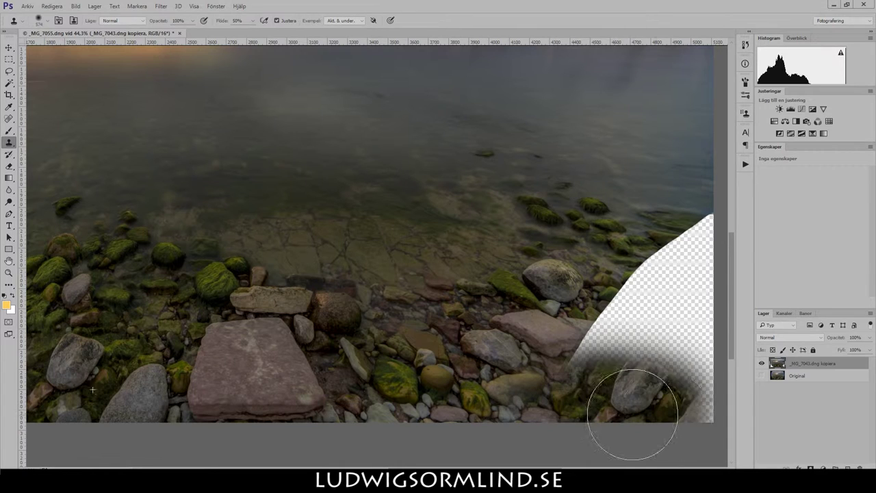
# Clone rock texture up the right edge and blend water and moss over the patch.
pyautogui.keyDown('alt'); pyautogui.click(246, 325); pyautogui.keyUp('alt')
pyautogui.moveTo(657, 384)
pyautogui.mouseDown()
pyautogui.moveTo(651, 371)
pyautogui.moveTo(690, 340)
pyautogui.moveTo(602, 356)
pyautogui.moveTo(616, 301)
pyautogui.moveTo(684, 253)
pyautogui.mouseUp()
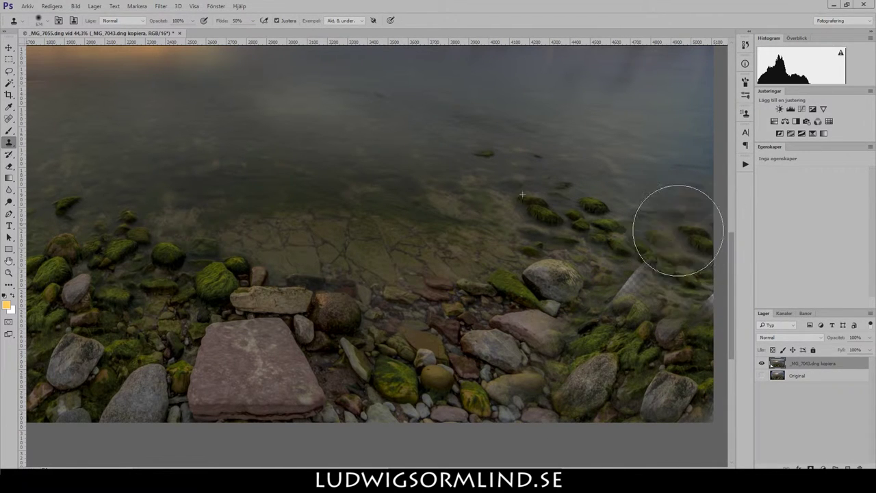
pyautogui.scroll(5, 646, 285)
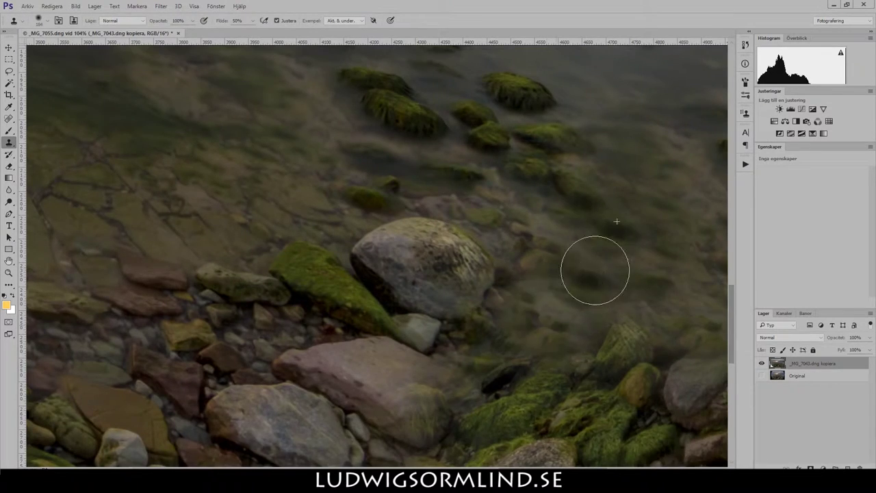
pyautogui.hscroll(5, 548, 256)
pyautogui.scroll(2, 398, 291)
pyautogui.moveTo(396, 262)
pyautogui.mouseDown()
pyautogui.moveTo(404, 221)
pyautogui.moveTo(450, 294)
pyautogui.moveTo(467, 269)
pyautogui.mouseUp()
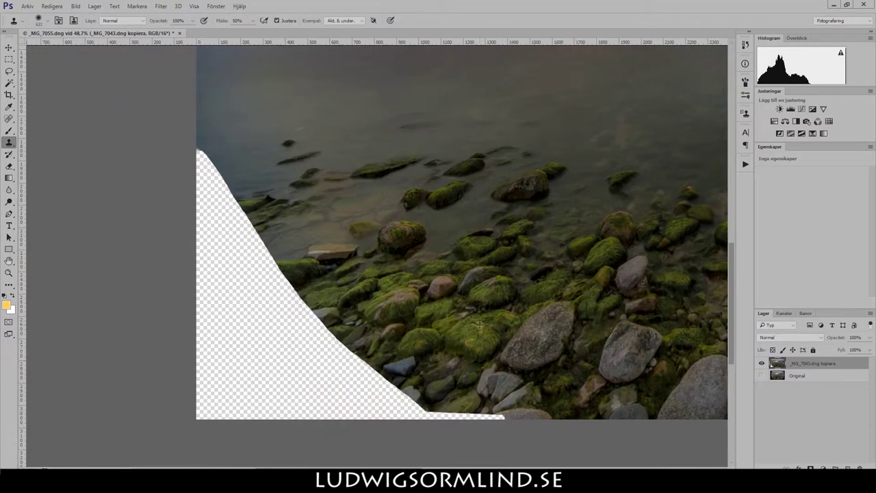
# Fill the lower-left area and upper-left wedge with cloned moss, rocks and water.
pyautogui.moveTo(246, 355)
pyautogui.mouseDown()
pyautogui.moveTo(492, 409)
pyautogui.moveTo(488, 416)
pyautogui.mouseUp()
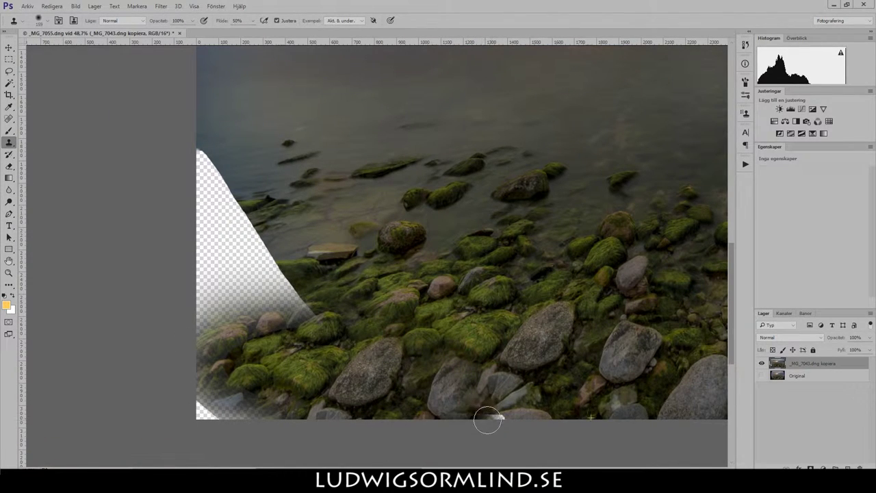
pyautogui.press('[')
pyautogui.press('[')
pyautogui.press('[')
pyautogui.moveTo(278, 297)
pyautogui.mouseDown()
pyautogui.moveTo(255, 212)
pyautogui.moveTo(199, 156)
pyautogui.moveTo(198, 192)
pyautogui.mouseUp()
pyautogui.moveTo(293, 234); pyautogui.dragTo(205, 240)
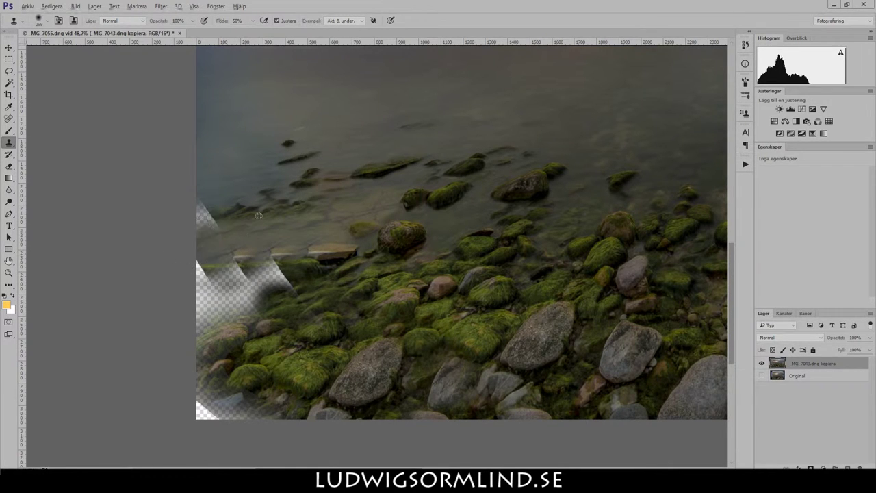
pyautogui.scroll(5, 251, 308)
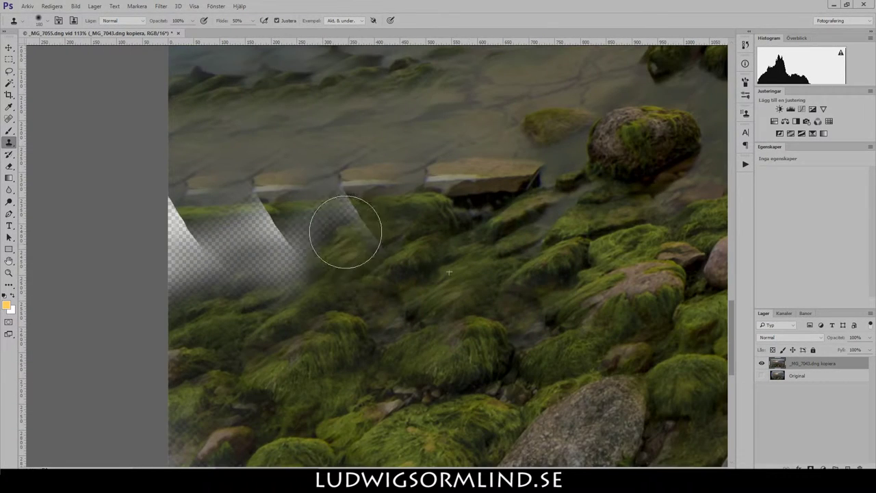
pyautogui.moveTo(266, 272)
pyautogui.mouseDown()
pyautogui.moveTo(225, 289)
pyautogui.moveTo(176, 264)
pyautogui.moveTo(239, 219)
pyautogui.mouseUp()
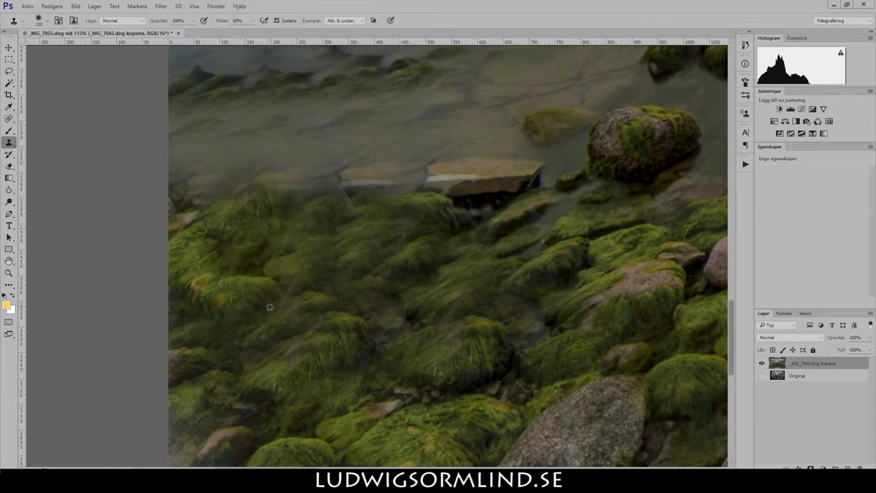
# Clone darker water over the left shore edge.
pyautogui.scroll(-3, 388, 435)
pyautogui.scroll(2, 455, 146)
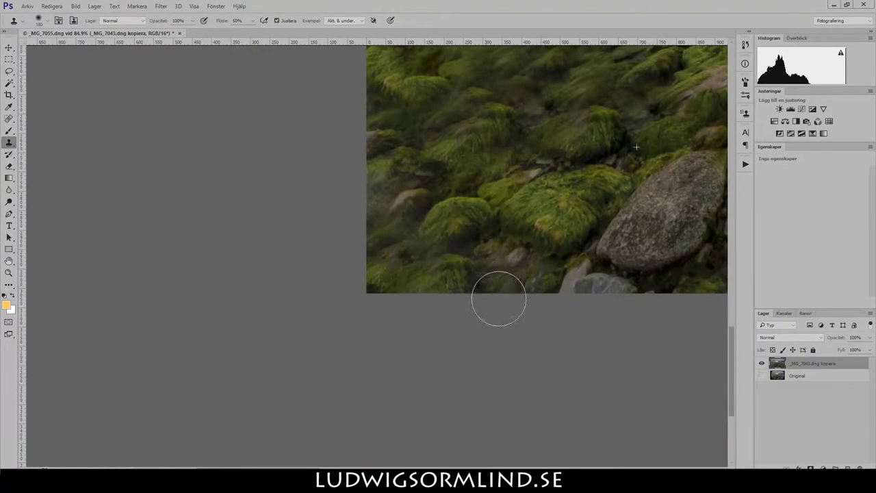
pyautogui.moveTo(390, 239); pyautogui.dragTo(267, 430)
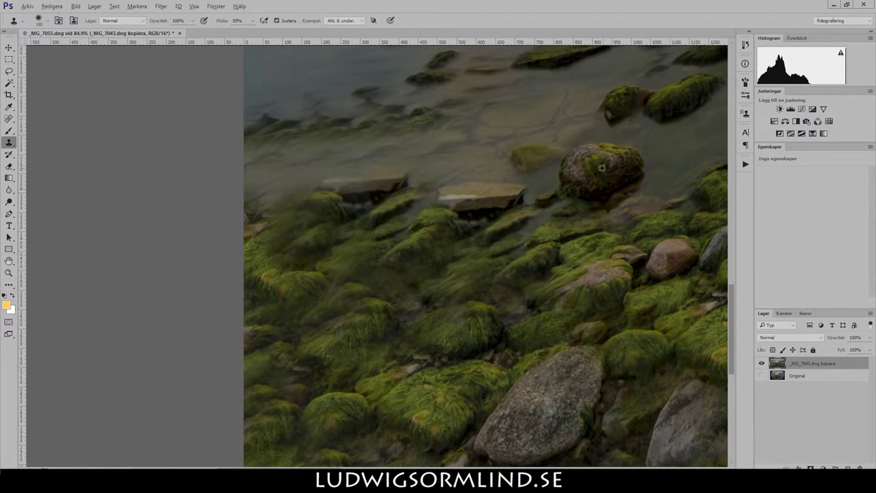
pyautogui.moveTo(367, 180); pyautogui.dragTo(342, 303)
pyautogui.scroll(-3, 290, 269)
pyautogui.moveTo(175, 290); pyautogui.dragTo(135, 301)
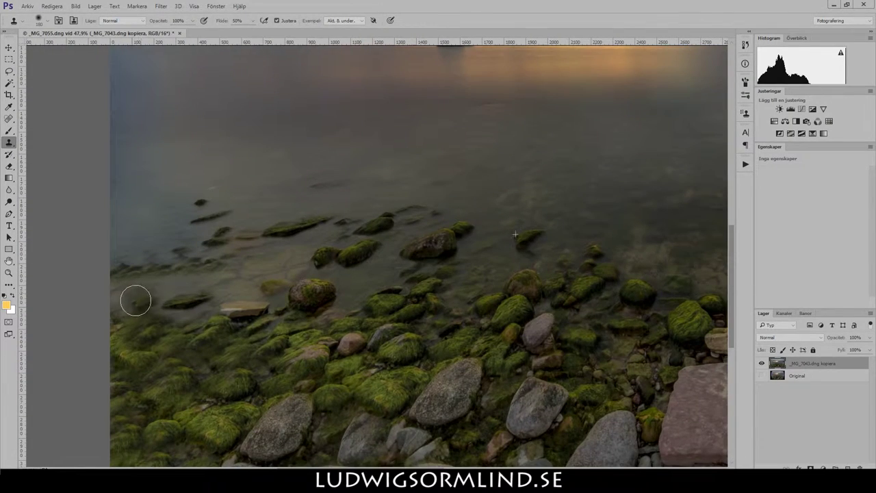
pyautogui.scroll(-3, 109, 299)
pyautogui.scroll(5, 348, 276)
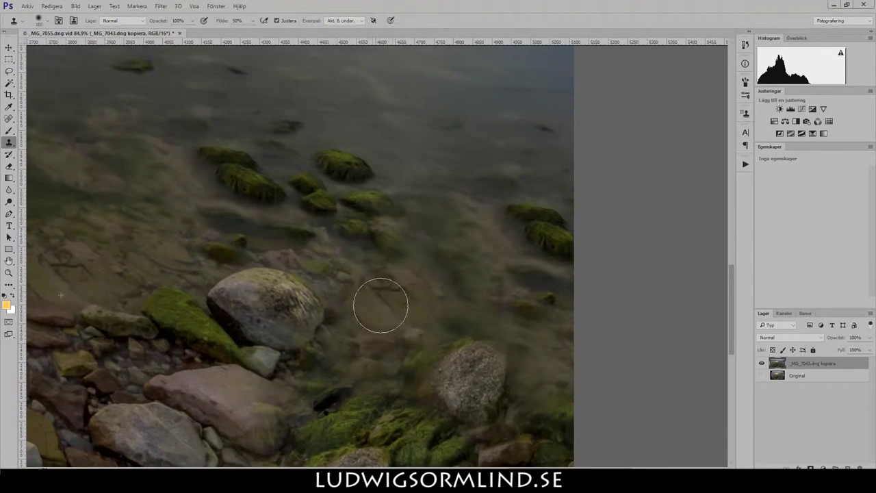
pyautogui.scroll(-6, 379, 305)
pyautogui.scroll(1, 389, 322)
# Rename the retouched layer 'Perspektiv + Städ', then duplicate and desaturate it.
pyautogui.doubleClick(809, 364)
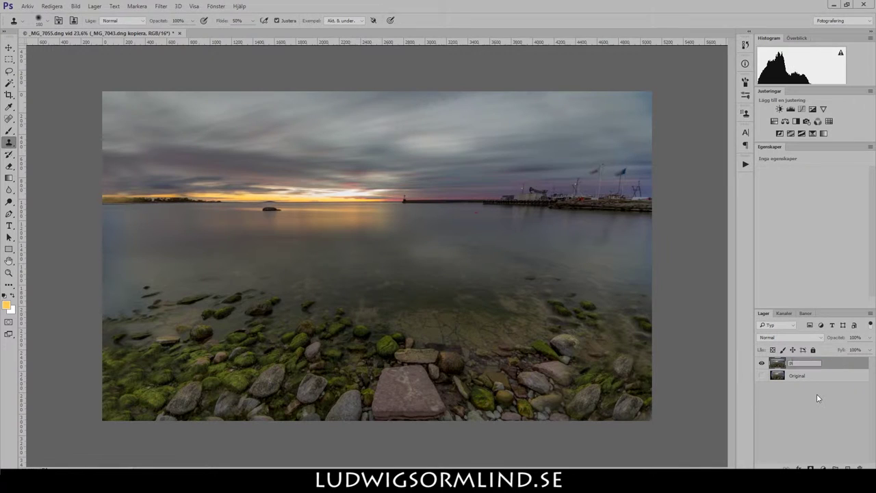
pyautogui.write('Perspektiv + Städ')
pyautogui.press('Return')
pyautogui.hotkey('ctrl', 'j')
pyautogui.hotkey('ctrl', 'shift', 'u')
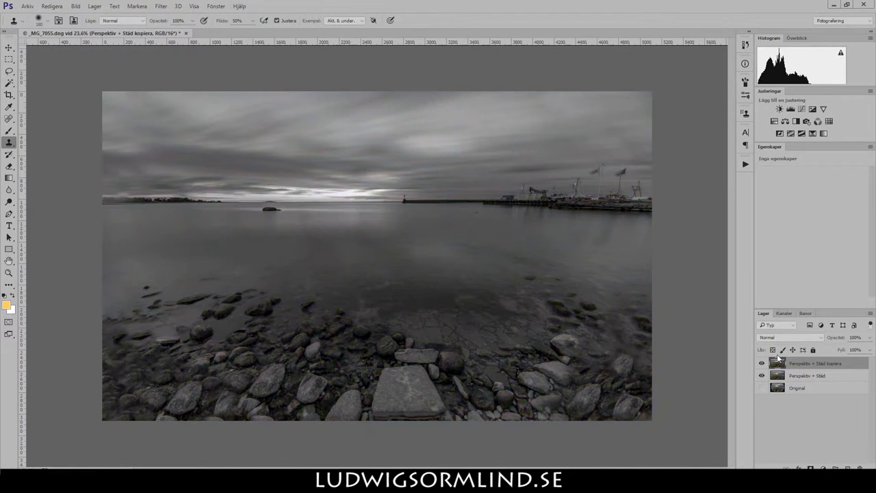
pyautogui.hotkey('shift', 'alt', 'g')
# Trial a 1.7-pixel Gaussian blur, then set the copy to Soft Light blending.
pyautogui.click(161, 6)
pyautogui.click(116, 152)
pyautogui.moveTo(680, 289); pyautogui.dragTo(667, 288)
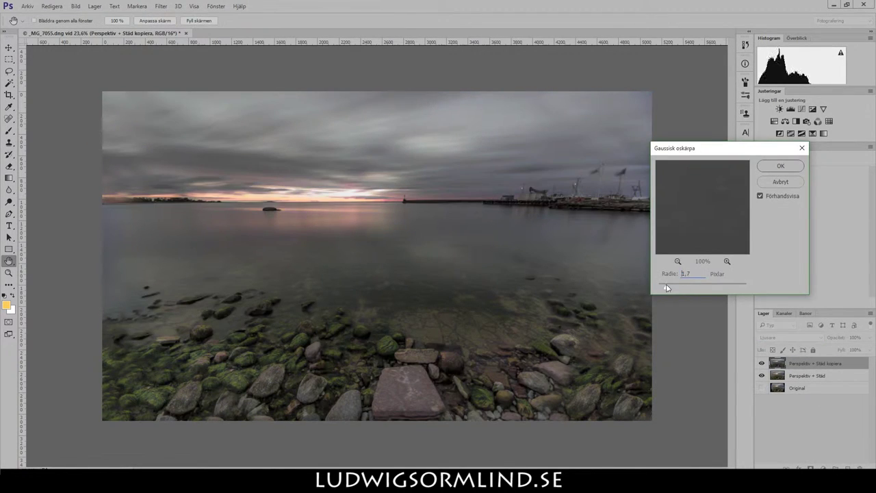
pyautogui.press('Escape')
pyautogui.click(780, 337)
pyautogui.click(787, 260)
pyautogui.click(160, 6)
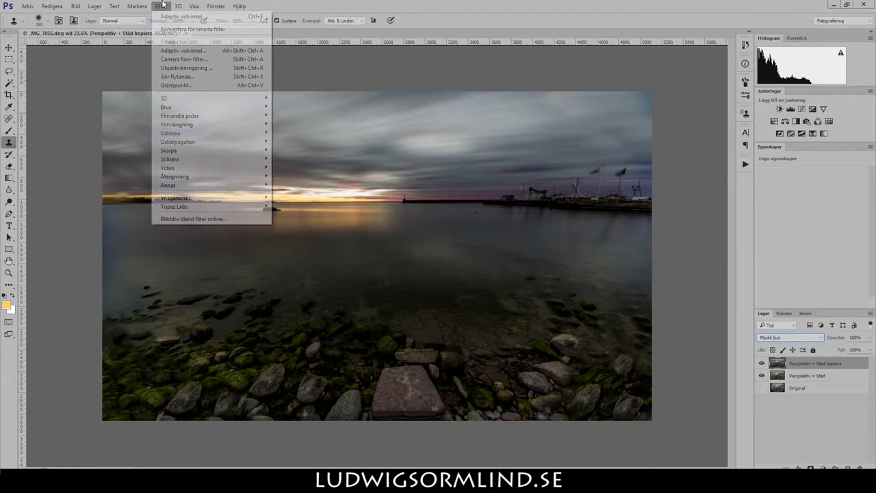
pyautogui.click(206, 152)
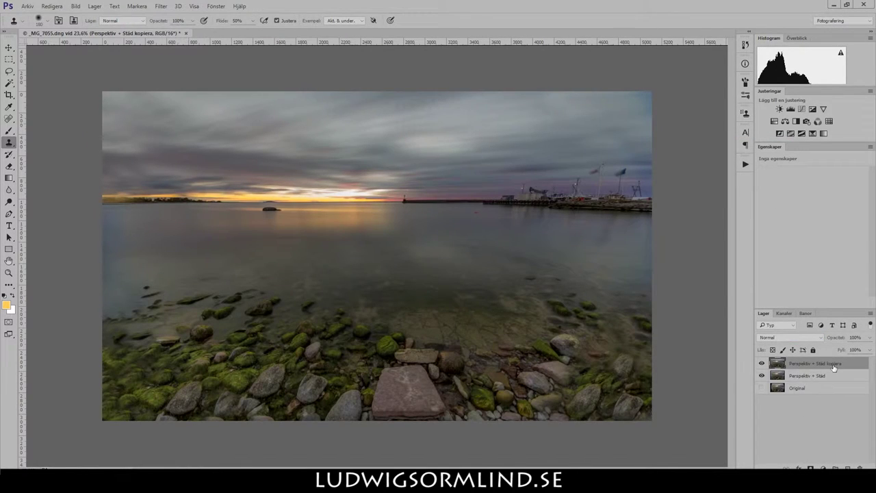
# Reconfirm the soft blend mode and apply a 5.0-pixel Gaussian blur to the copy.
pyautogui.click(790, 338)
pyautogui.click(787, 260)
pyautogui.click(160, 6)
pyautogui.click(124, 152)
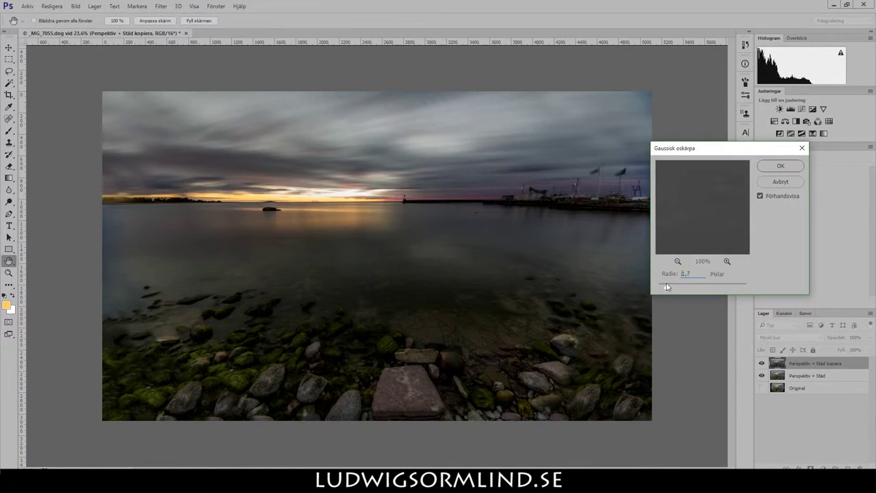
pyautogui.hotkey('ctrl', '+')
pyautogui.hotkey('ctrl', '+')
pyautogui.hotkey('ctrl', '+')
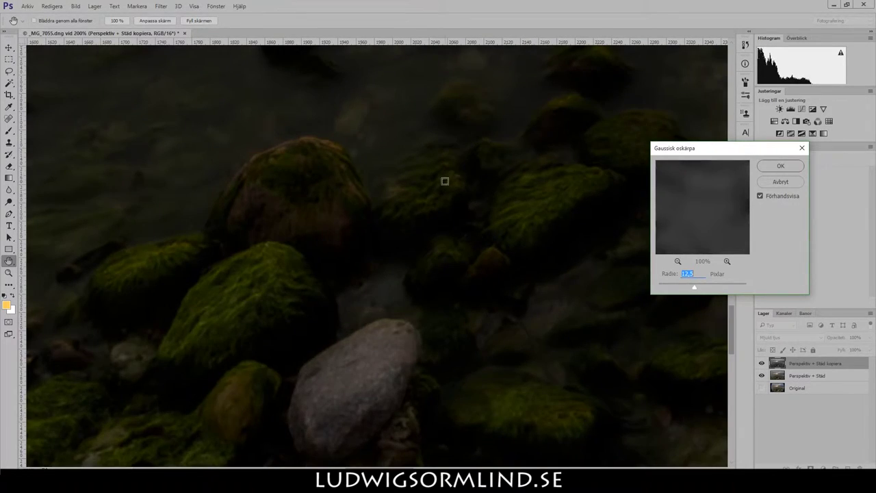
pyautogui.hotkey('ctrl', '-')
pyautogui.hotkey('ctrl', '-')
pyautogui.hotkey('ctrl', '-')
pyautogui.hotkey('ctrl', '-')
pyautogui.hotkey('ctrl', '-')
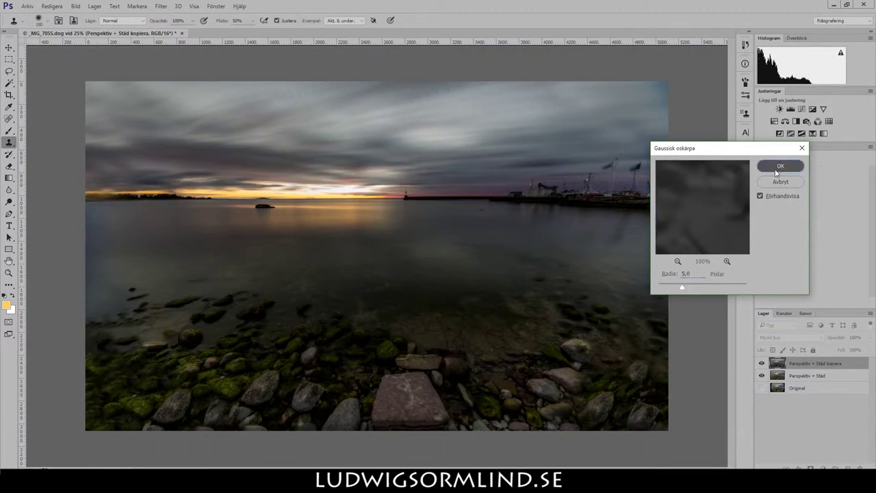
pyautogui.press('Return')
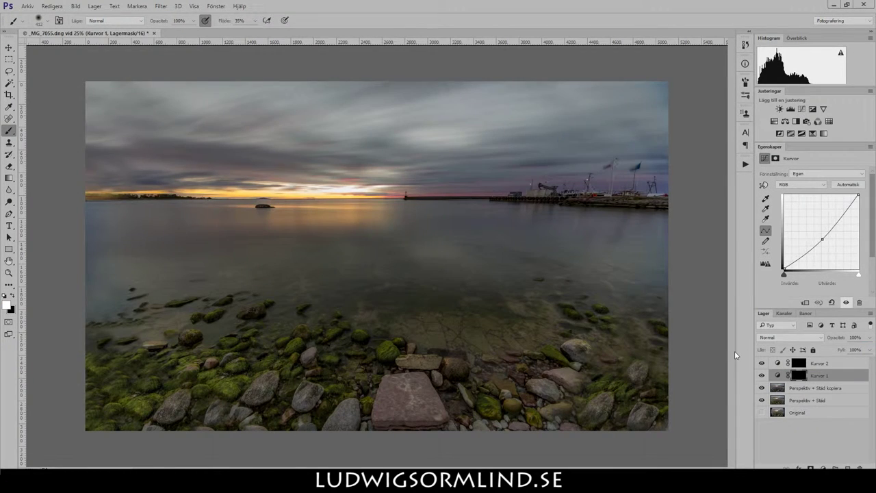
# Paint the Kurvor 1 mask to darken the horizon band and left edge.
pyautogui.scroll(5, 537, 359)
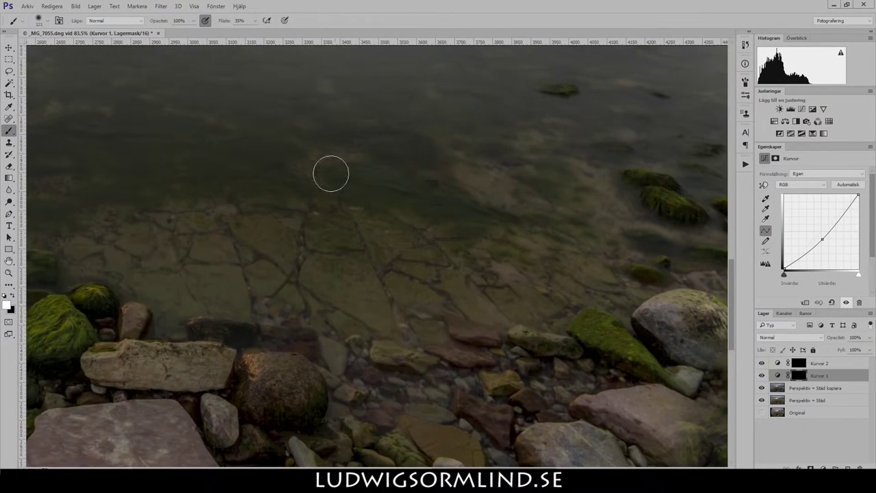
pyautogui.scroll(-5, 489, 332)
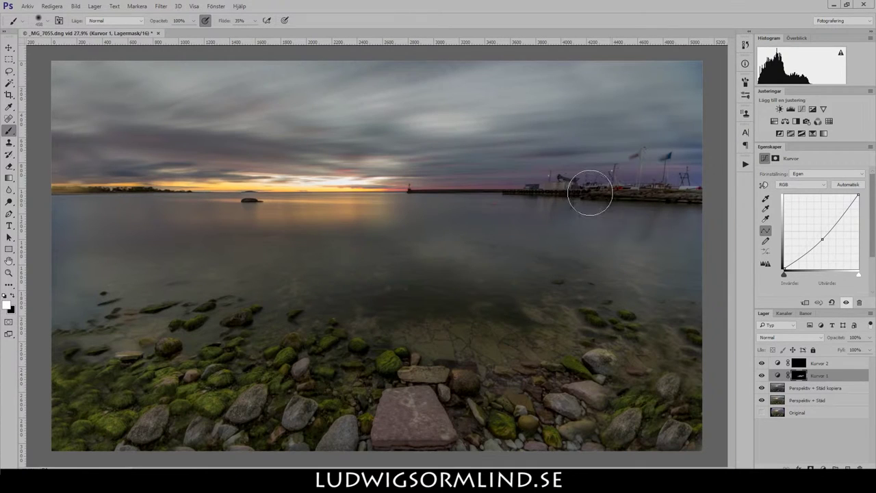
pyautogui.moveTo(590, 192)
pyautogui.mouseDown()
pyautogui.moveTo(180, 207)
pyautogui.moveTo(48, 250)
pyautogui.moveTo(144, 298)
pyautogui.mouseUp()
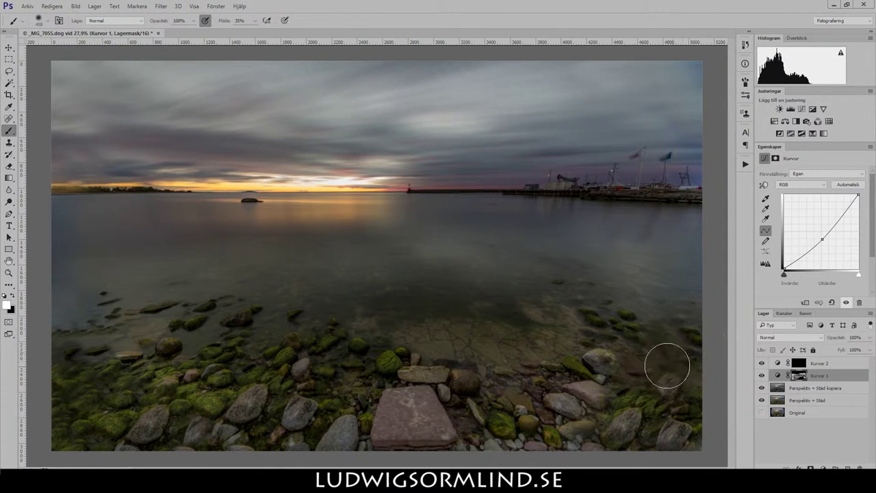
pyautogui.scroll(-3, 205, 253)
pyautogui.moveTo(188, 260); pyautogui.dragTo(180, 245)
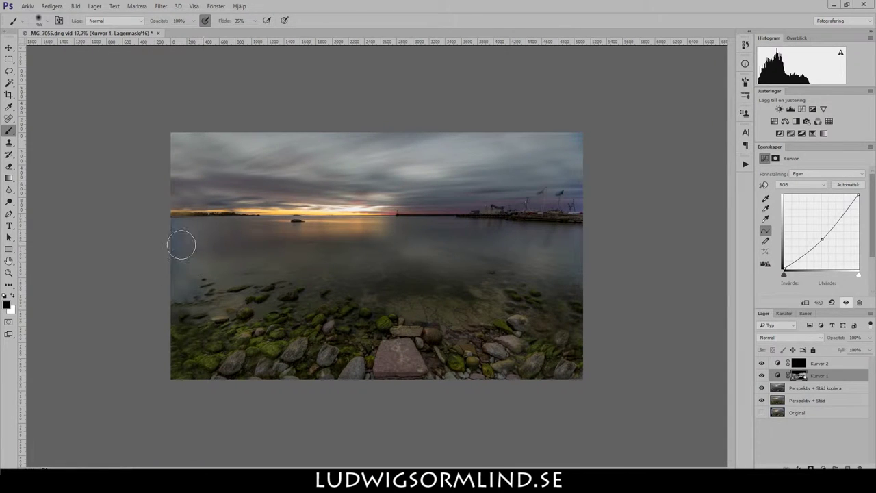
# Paint the Kurvor 2 mask to brighten the glow around the horizon.
pyautogui.click(798, 363)
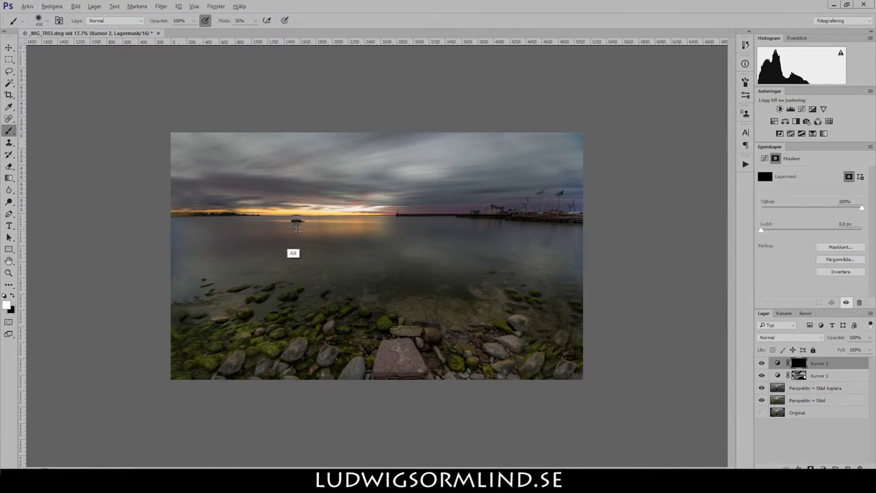
pyautogui.moveTo(434, 256); pyautogui.dragTo(283, 232)
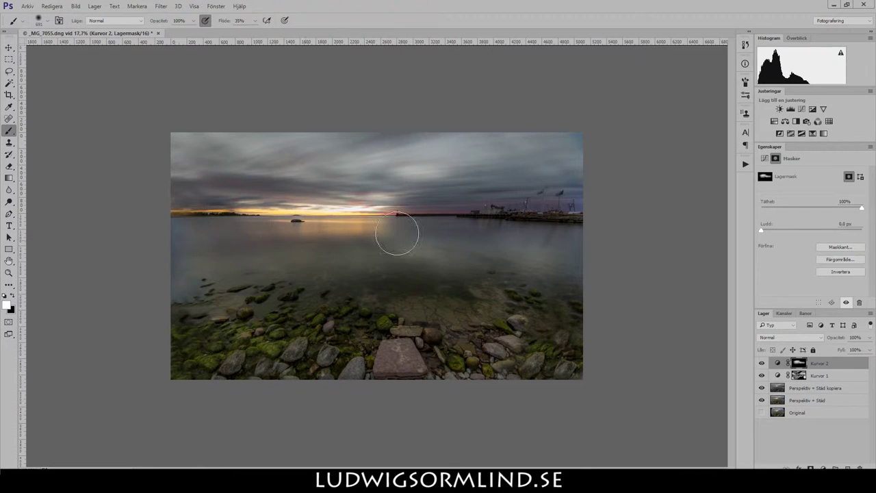
pyautogui.hotkey('ctrl', '0')
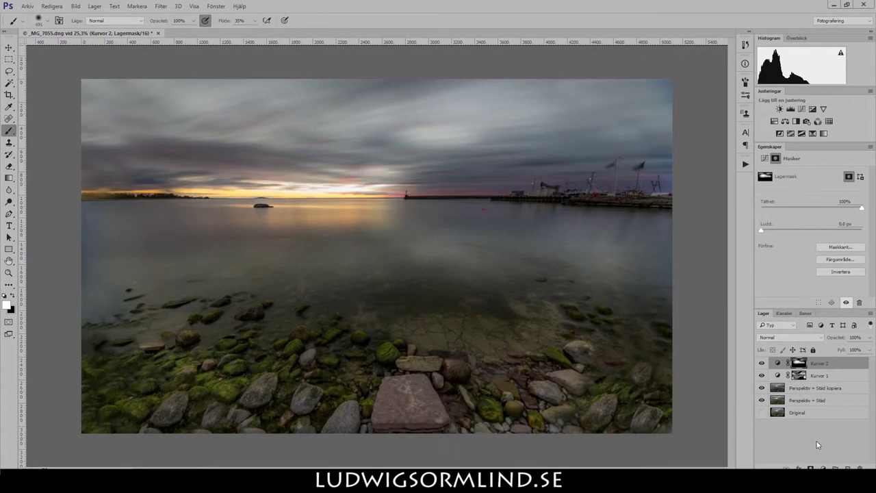
pyautogui.click(817, 445)
# Stamp all visible layers into a new layer, Gaussian-blur it and add a black mask.
pyautogui.hotkey('ctrl', 'shift', 'alt', 'e')
pyautogui.click(160, 6)
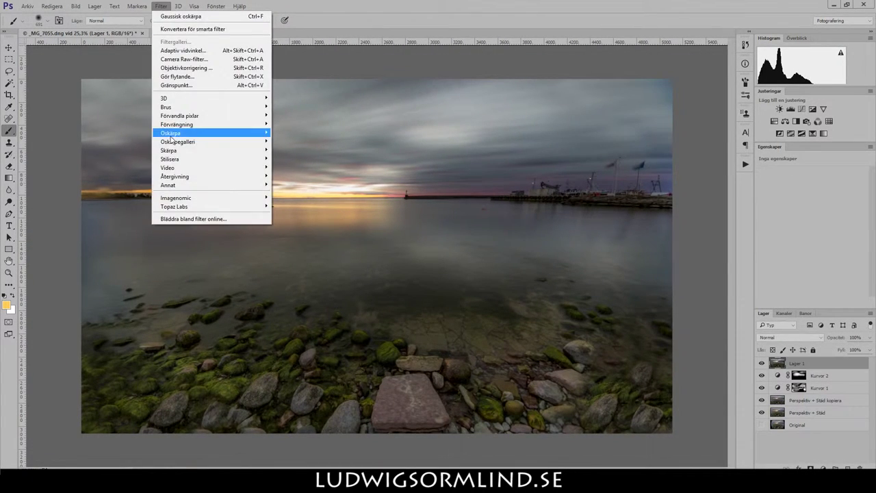
pyautogui.click(301, 226)
pyautogui.click(780, 167)
pyautogui.keyDown('alt'); pyautogui.click(822, 468); pyautogui.keyUp('alt')
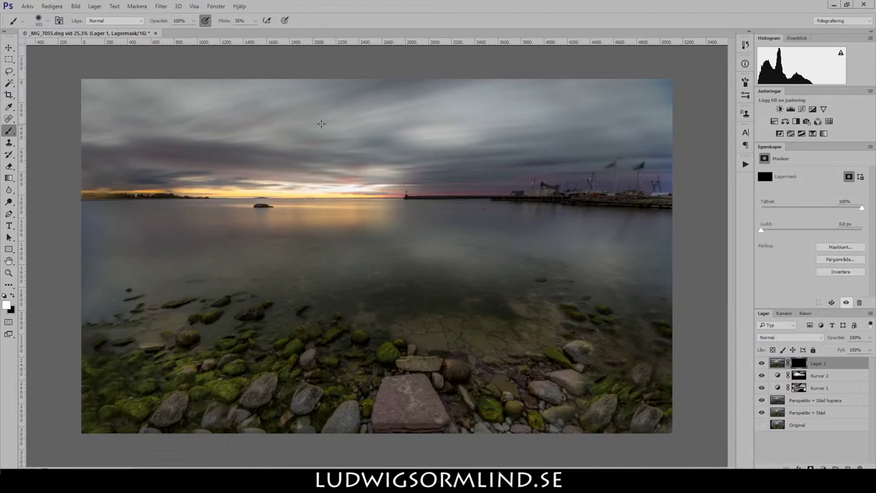
# Paint the sky onto the mask and rename the layer Himmel blur.
pyautogui.press('b')
pyautogui.hotkey('ctrl', '+')
pyautogui.scroll(-5, 462, 165)
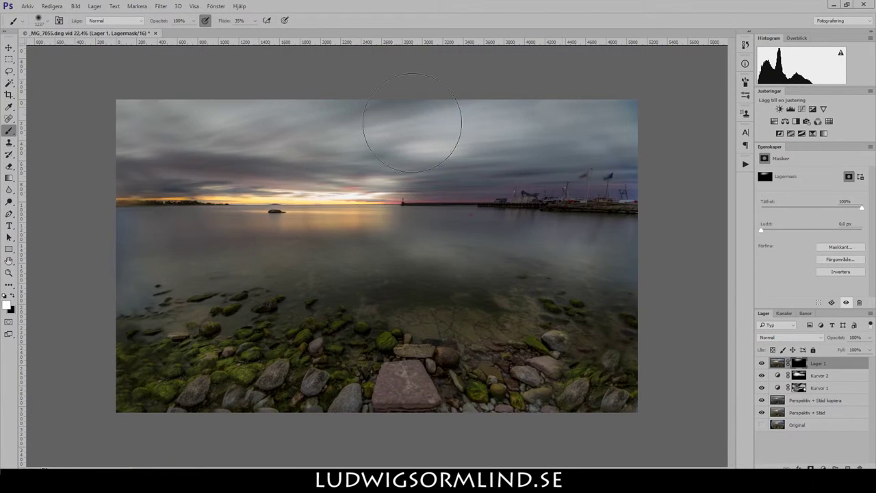
pyautogui.scroll(5, 414, 141)
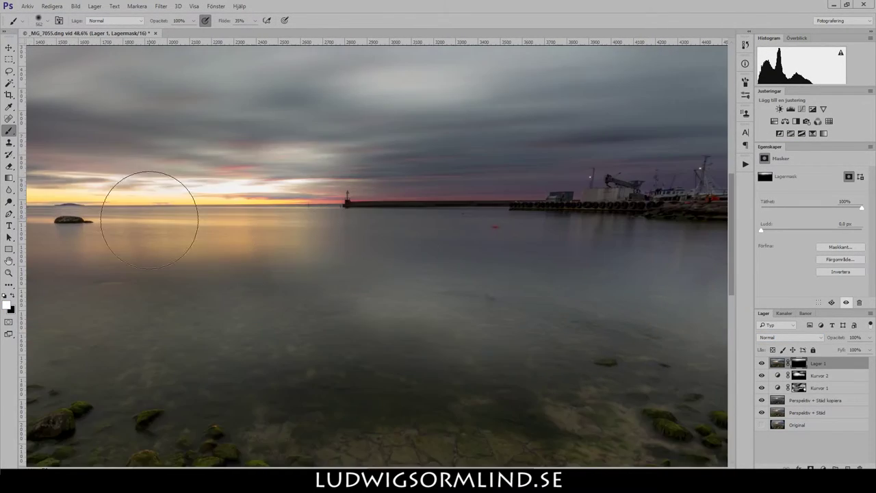
pyautogui.hscroll(-5, 157, 201)
pyautogui.scroll(3, 357, 346)
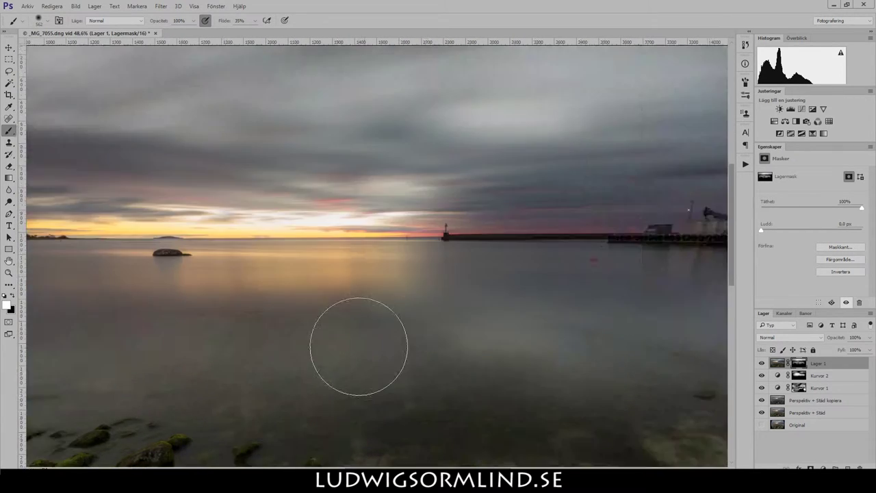
pyautogui.hscroll(-3, 503, 231)
pyautogui.scroll(-2, 503, 230)
pyautogui.doubleClick(817, 363)
pyautogui.write('Himmel blur')
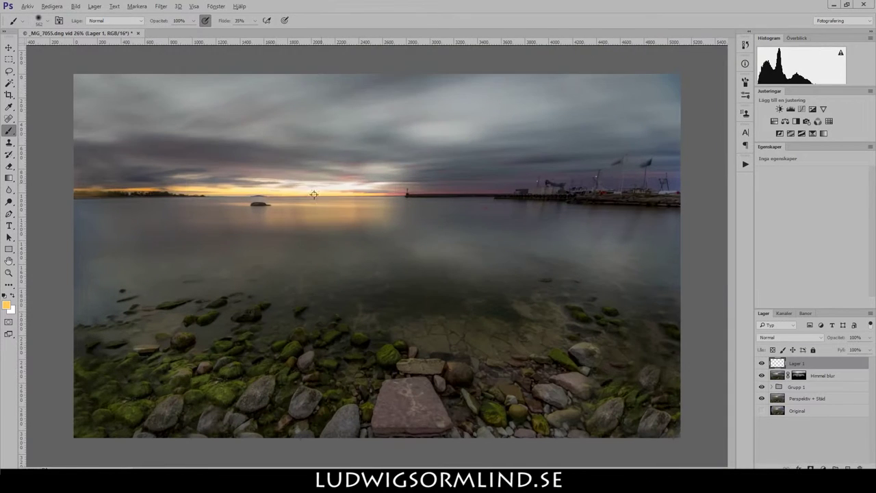
pyautogui.click(310, 193)
# Paint a yellow glow on Lager 1, blend it as Mjukt ljus, and mask it via Apply Image.
pyautogui.moveTo(251, 201)
pyautogui.mouseDown()
pyautogui.moveTo(488, 176)
pyautogui.moveTo(499, 141)
pyautogui.moveTo(340, 196)
pyautogui.moveTo(496, 217)
pyautogui.mouseUp()
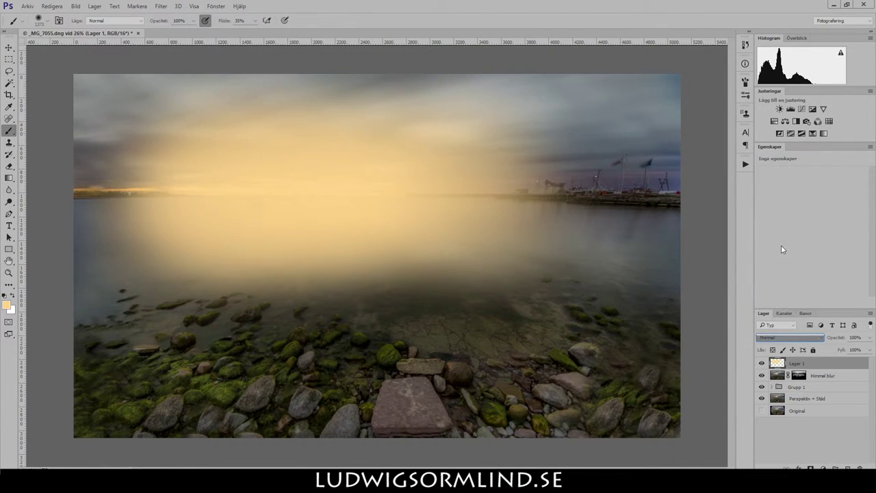
pyautogui.hotkey('shift', 'alt', 'f')
pyautogui.click(810, 467)
pyautogui.click(76, 6)
pyautogui.click(93, 134)
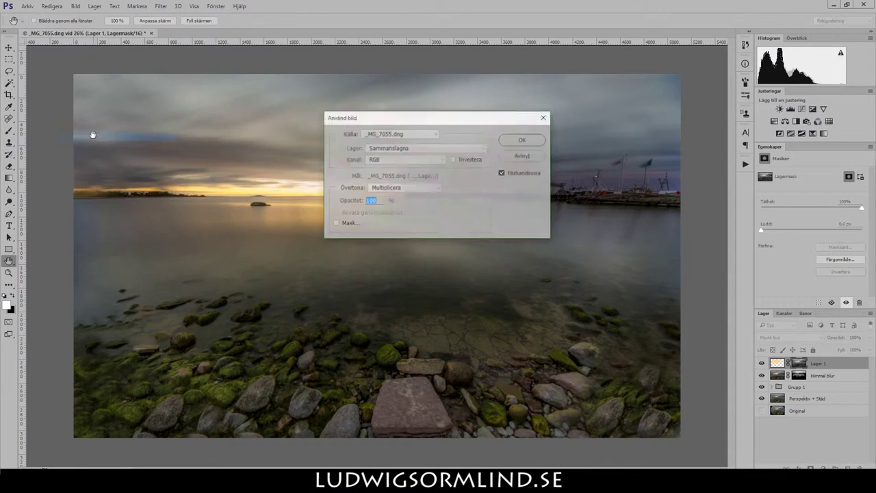
pyautogui.click(524, 141)
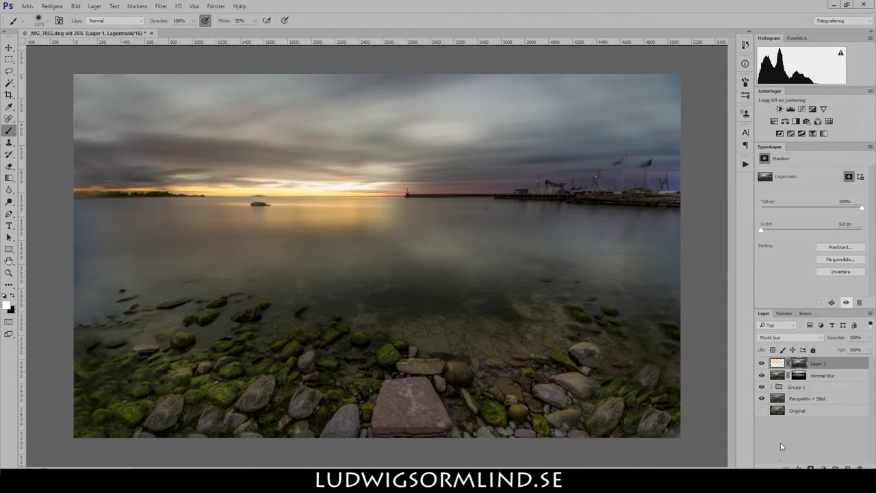
pyautogui.click(745, 164)
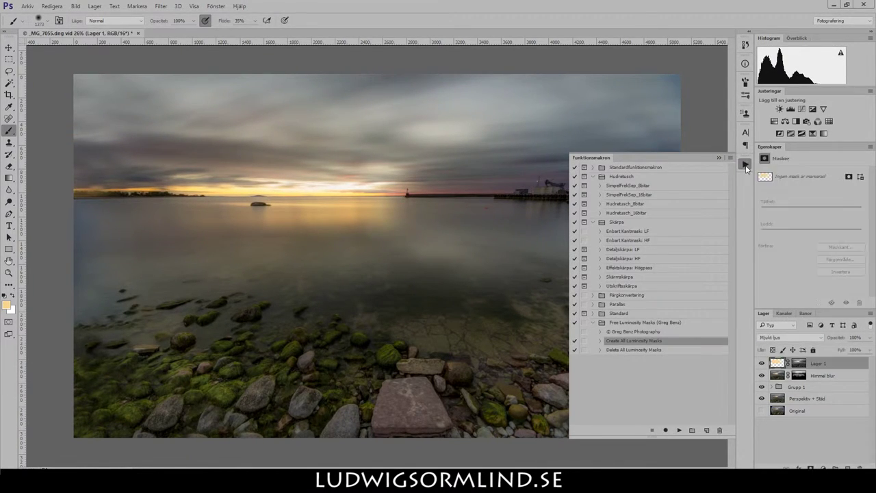
# Generate all luminosity masks, discard a trial red-channel Curves layer, and add empty Lager 2.
pyautogui.click(745, 166)
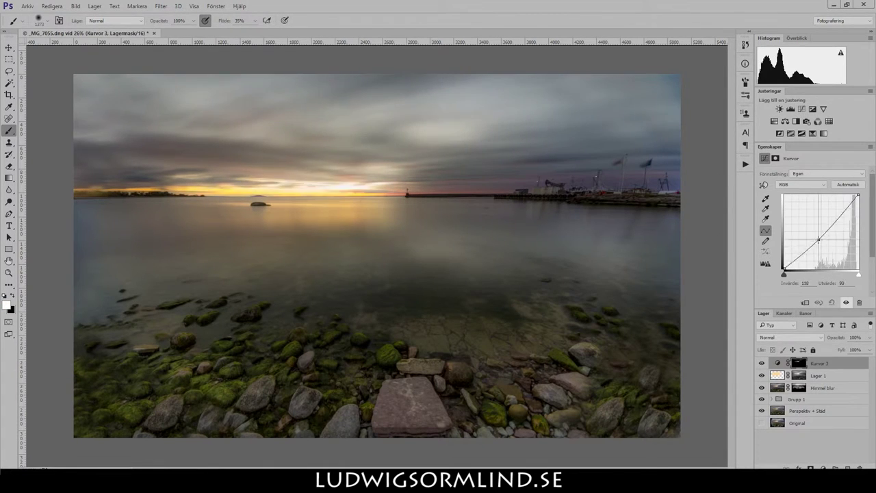
pyautogui.click(797, 184)
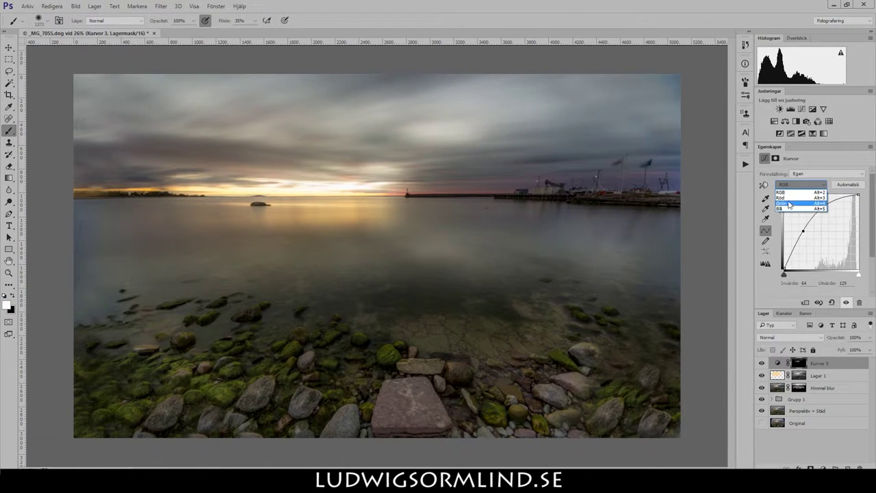
pyautogui.click(779, 198)
pyautogui.moveTo(816, 238); pyautogui.dragTo(808, 220)
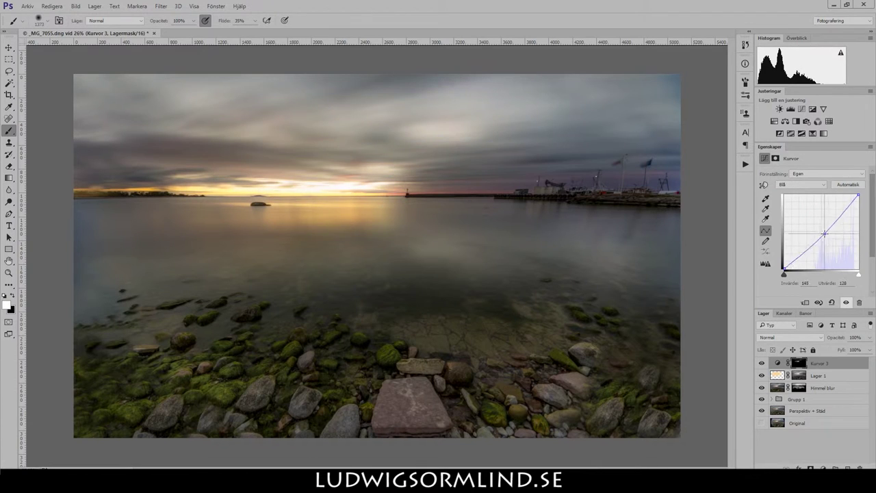
pyautogui.press('Delete')
pyautogui.hotkey('ctrl', 'shift', 'alt', 'n')
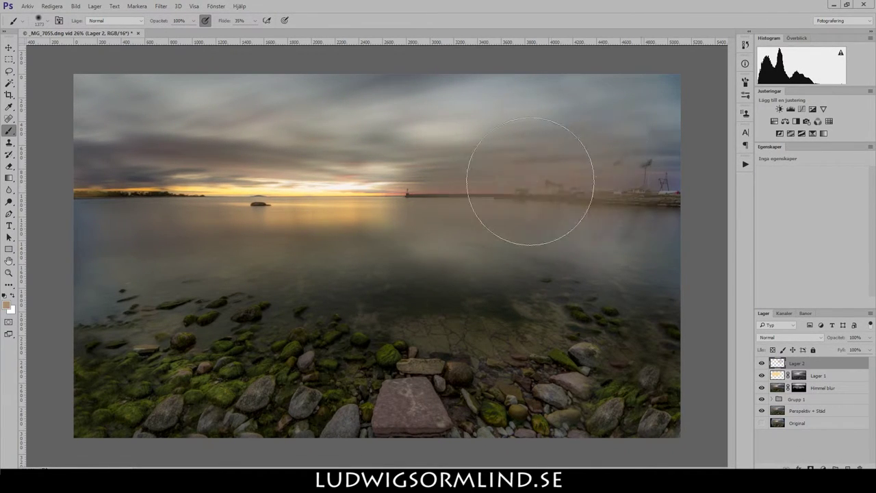
# Set Lager 2 to Mjukt ljus and apply the image into its new layer mask.
pyautogui.scroll(5, 334, 179)
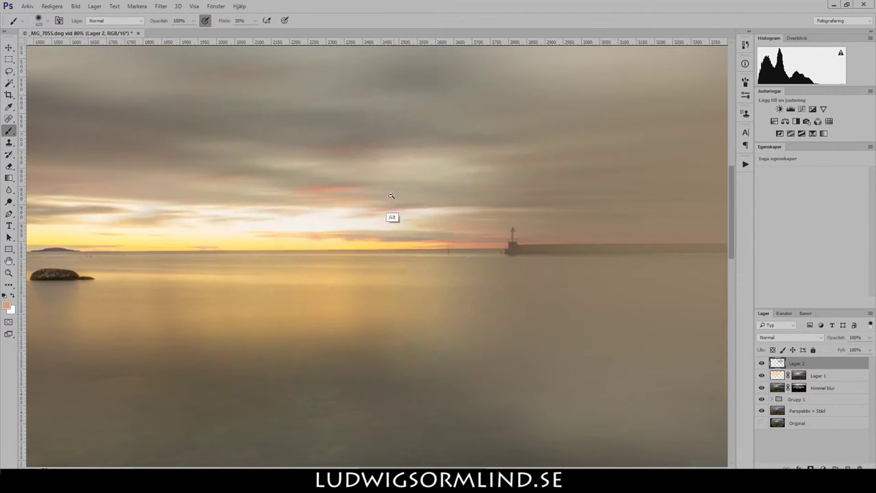
pyautogui.scroll(-5, 391, 195)
pyautogui.click(794, 337)
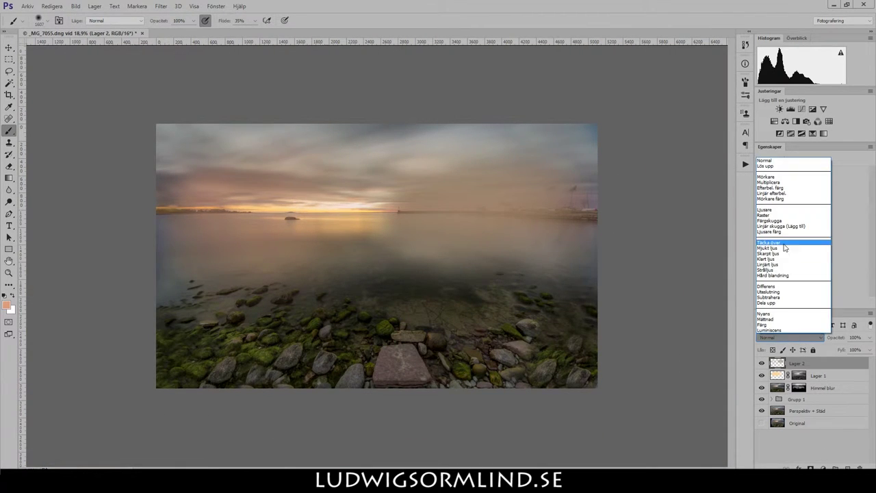
pyautogui.click(768, 247)
pyautogui.click(821, 468)
pyautogui.click(76, 6)
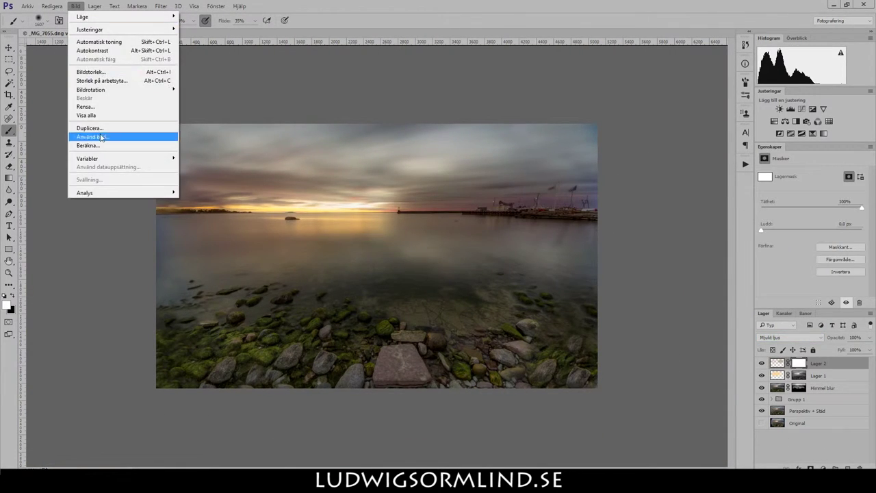
pyautogui.click(100, 138)
pyautogui.press('Return')
# Group Lager 1 and Lager 2 into a sun glow group named Sol.
pyautogui.keyDown('shift'); pyautogui.click(814, 375); pyautogui.keyUp('shift')
pyautogui.hotkey('ctrl', 'g')
pyautogui.doubleClick(798, 361)
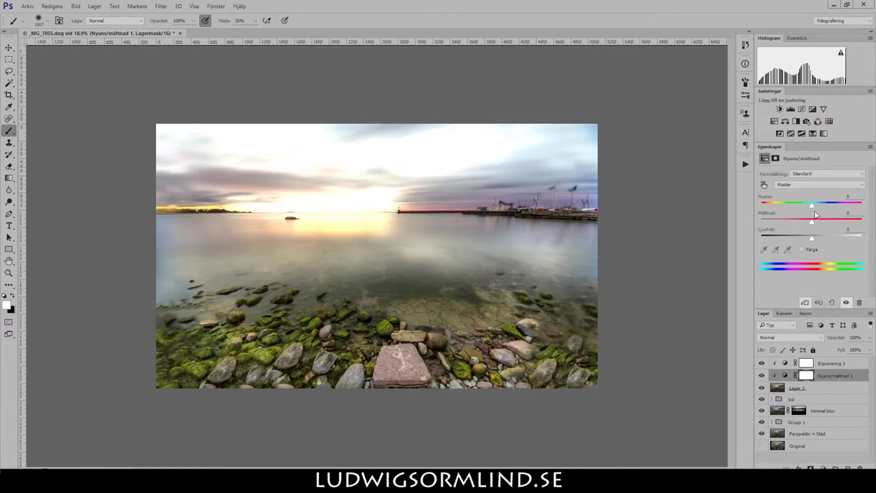
# Gaussian-blur the stamped Orton layer and lower its strength to 78%.
pyautogui.click(161, 6)
pyautogui.click(120, 177)
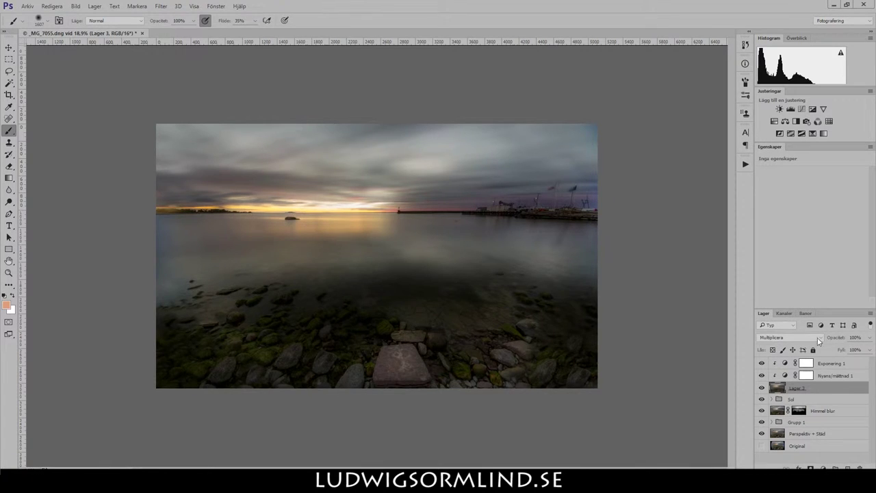
pyautogui.moveTo(827, 338)
pyautogui.mouseDown()
pyautogui.moveTo(769, 340)
pyautogui.moveTo(807, 340)
pyautogui.mouseUp()
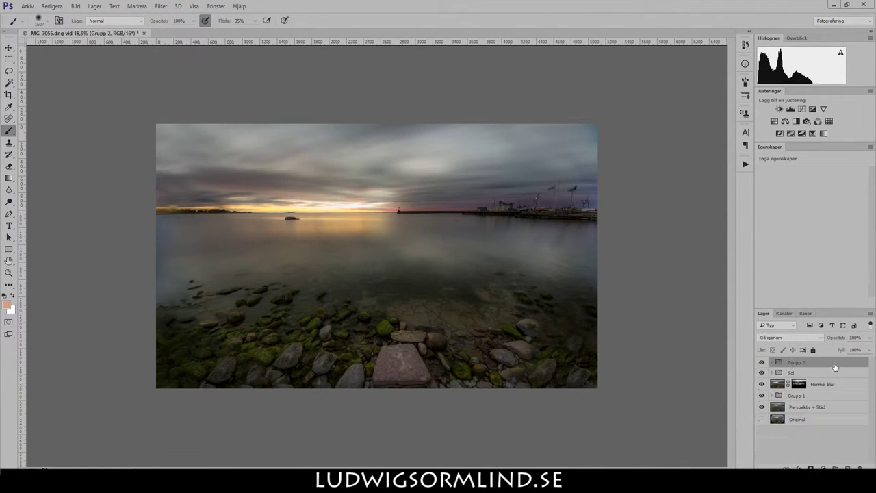
# Rename the groups to SOL and DODGE & BURN.
pyautogui.doubleClick(791, 373)
pyautogui.doubleClick(797, 396)
pyautogui.write('DODGE /')
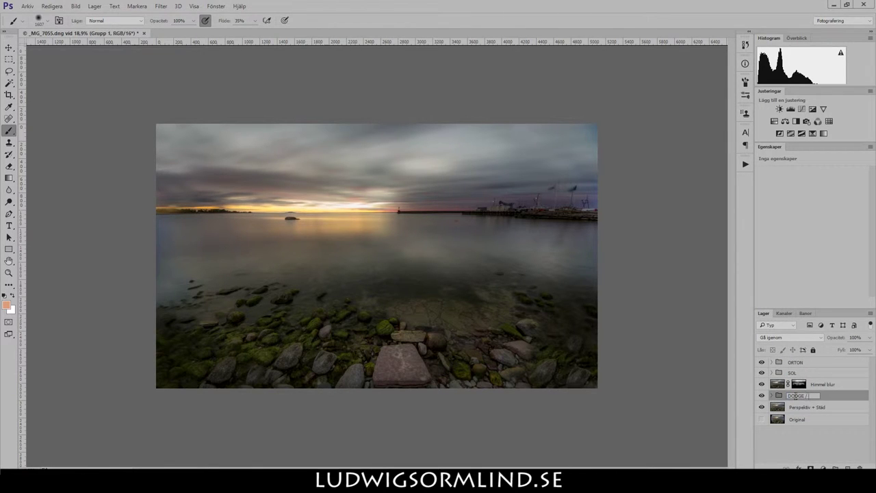
pyautogui.press('Return')
# Add a brightening Curves layer painted onto the image centre, then duplicate it and darken it.
pyautogui.click(791, 109)
pyautogui.moveTo(815, 236); pyautogui.dragTo(818, 224)
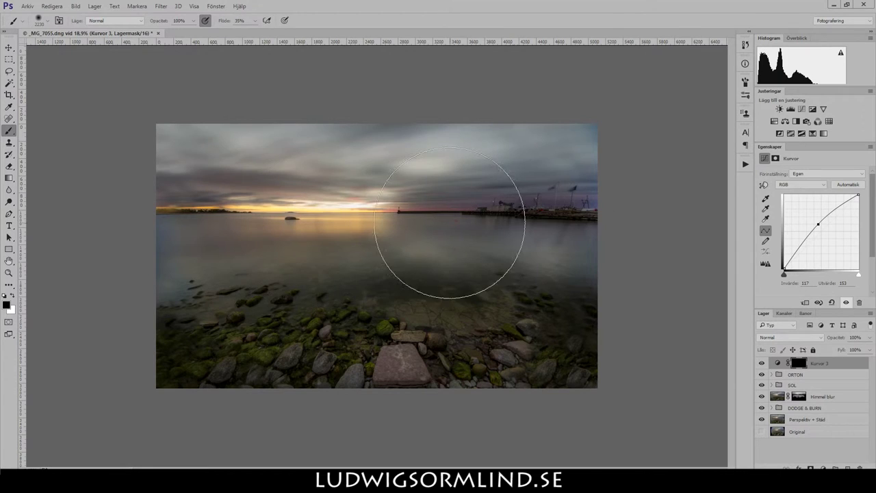
pyautogui.moveTo(449, 222); pyautogui.dragTo(346, 264)
pyautogui.hotkey('ctrl', 'j')
pyautogui.moveTo(817, 224); pyautogui.dragTo(821, 236)
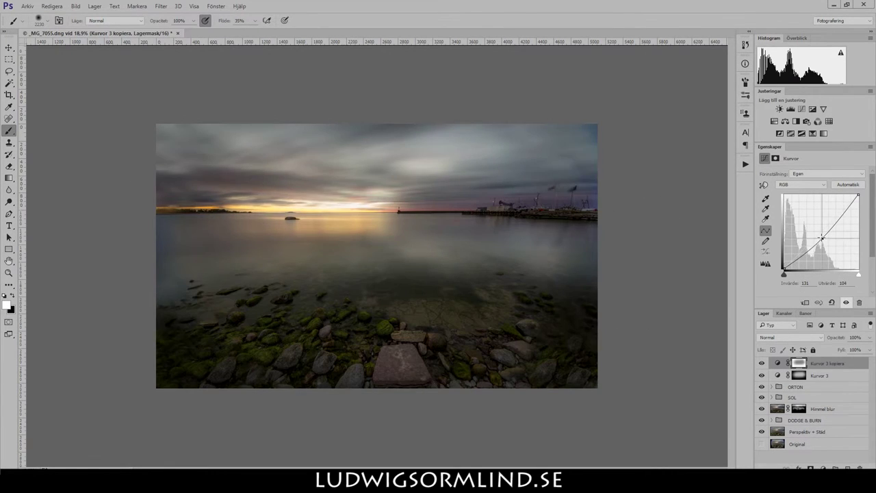
# Group the two Curves layers as VINJETT and stamp all visible layers into Lager 4.
pyautogui.keyDown('shift'); pyautogui.click(819, 375); pyautogui.keyUp('shift')
pyautogui.hotkey('ctrl', 'g')
pyautogui.doubleClick(796, 362)
pyautogui.write('VINJETT')
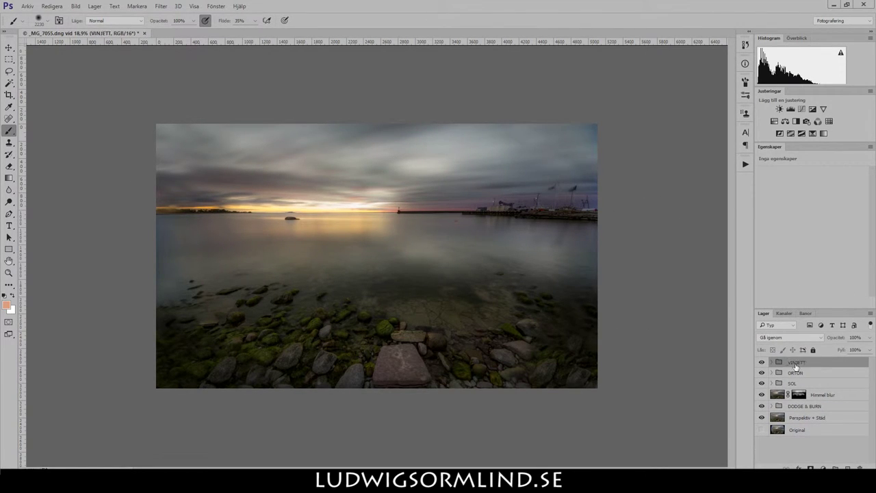
pyautogui.press('Return')
pyautogui.hotkey('ctrl', 'shift', 'alt', 'e')
pyautogui.click(790, 337)
# Blend Lager 4 in Klart ljus and apply a 2,9-pixel High Pass filter.
pyautogui.click(785, 258)
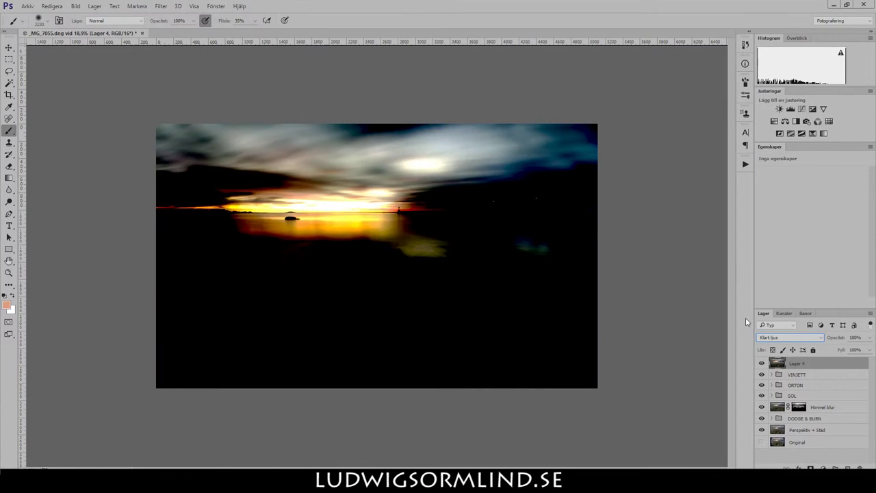
pyautogui.click(161, 6)
pyautogui.click(127, 210)
pyautogui.keyDown('ctrl'); pyautogui.click(336, 361); pyautogui.keyUp('ctrl')
pyautogui.keyDown('ctrl'); pyautogui.click(336, 361); pyautogui.keyUp('ctrl')
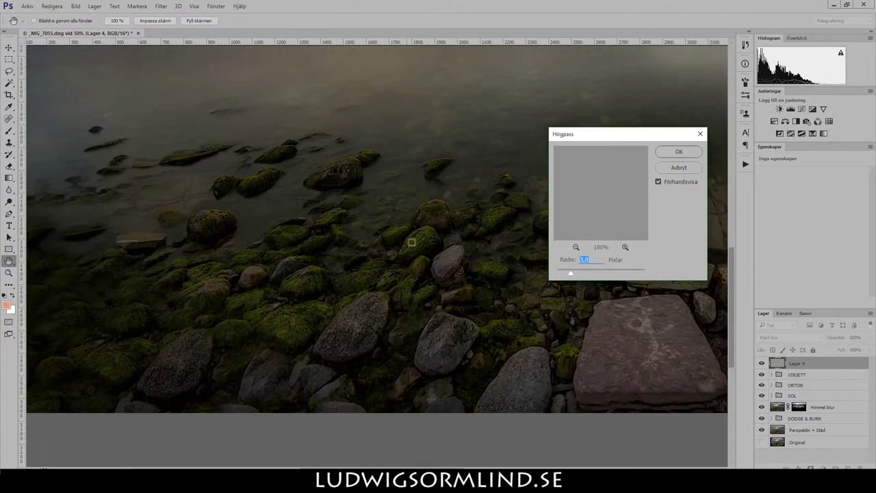
pyautogui.keyDown('ctrl'); pyautogui.click(336, 361); pyautogui.keyUp('ctrl')
pyautogui.moveTo(595, 275); pyautogui.dragTo(571, 273)
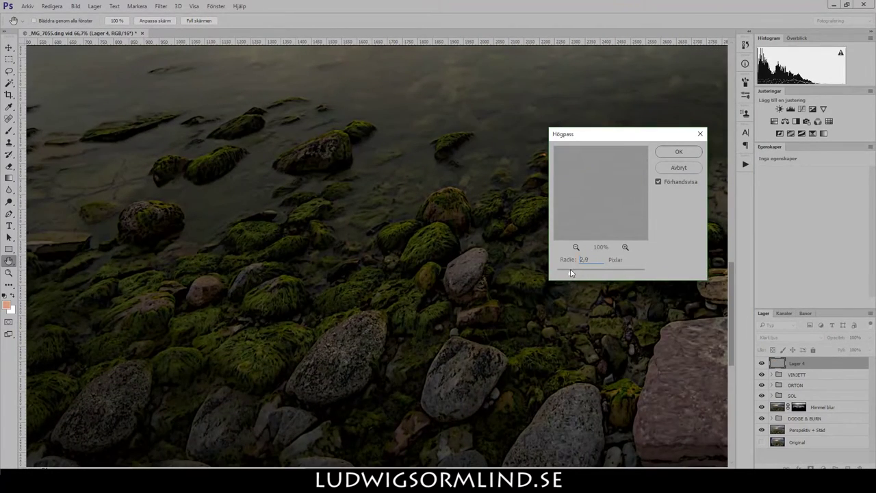
pyautogui.press('Return')
pyautogui.press('b')
pyautogui.hotkey('ctrl', '-')
pyautogui.hotkey('ctrl', '-')
pyautogui.hotkey('ctrl', '-')
pyautogui.hotkey('ctrl', '-')
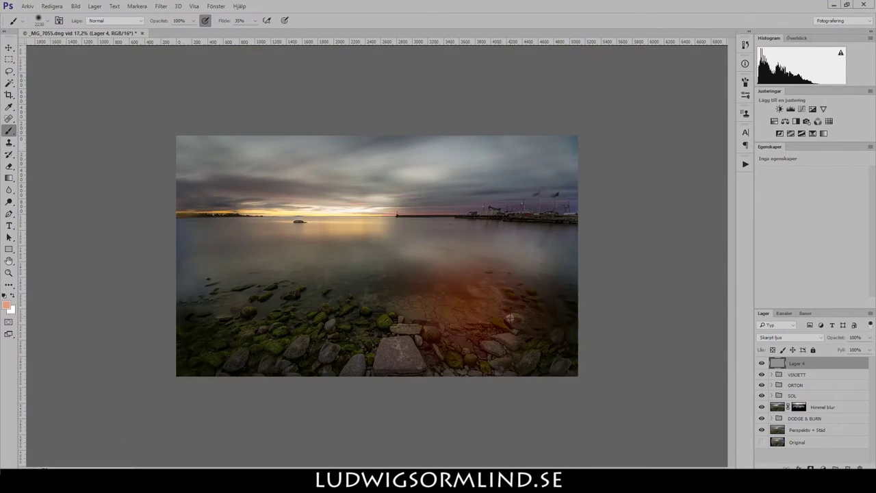
# Give Lager 4 a black mask to confine detail to the rocks, then add empty Lager 5.
pyautogui.keyDown('alt'); pyautogui.click(810, 467); pyautogui.keyUp('alt')
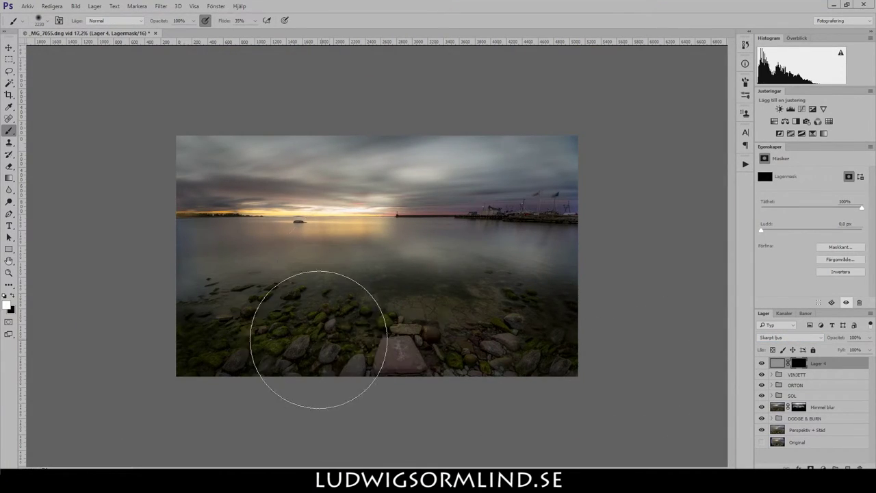
pyautogui.scroll(3, 319, 339)
pyautogui.scroll(3, 371, 294)
pyautogui.scroll(-3, 135, 251)
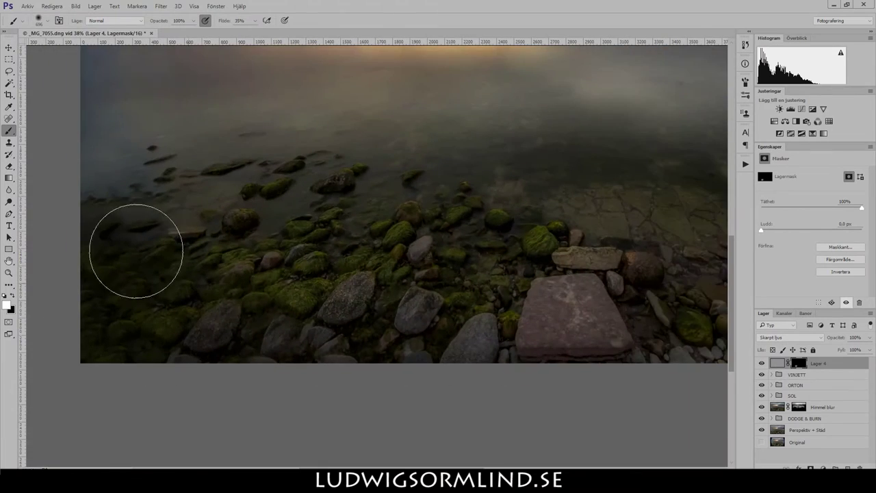
pyautogui.hscroll(5, 434, 283)
pyautogui.hscroll(5, 488, 333)
pyautogui.hscroll(-3, 473, 297)
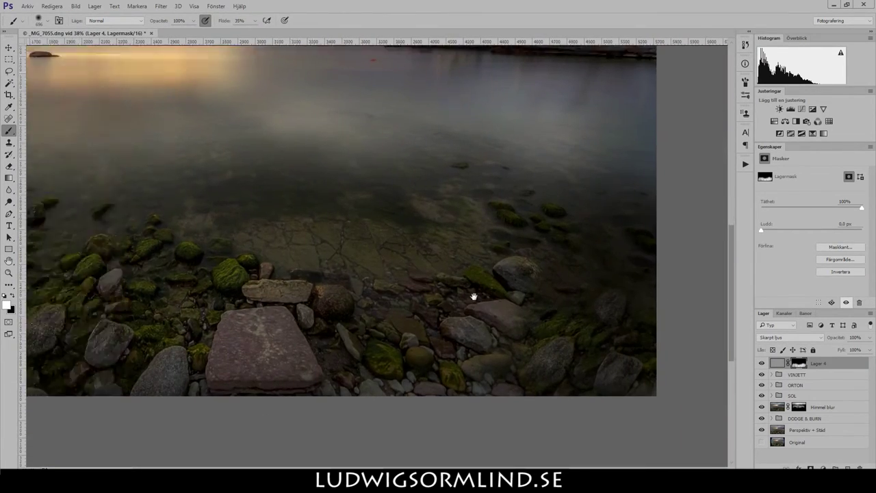
pyautogui.scroll(3, 362, 294)
pyautogui.scroll(-3, 446, 312)
pyautogui.hotkey('ctrl', 'shift', 'alt', 'n')
# Clone out spots in the water on the Städ layer with the Clone Stamp.
pyautogui.scroll(5, 446, 317)
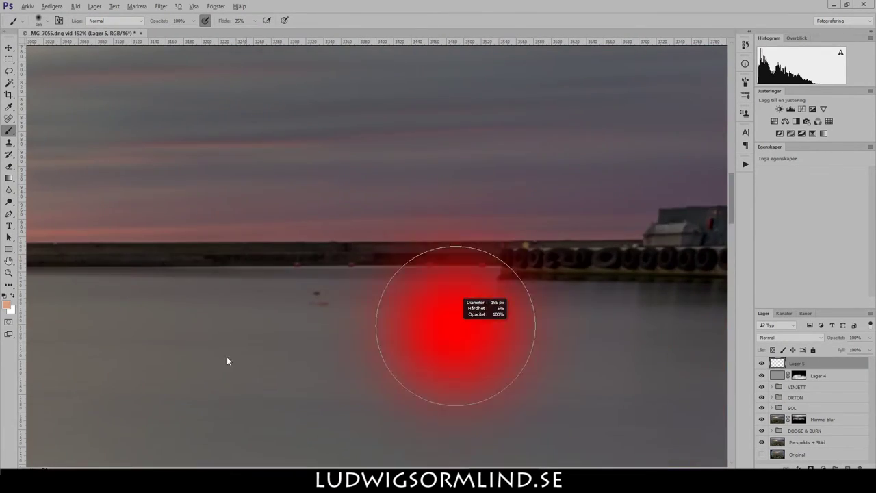
pyautogui.click(9, 142)
pyautogui.scroll(-2, 401, 348)
pyautogui.scroll(4, 429, 369)
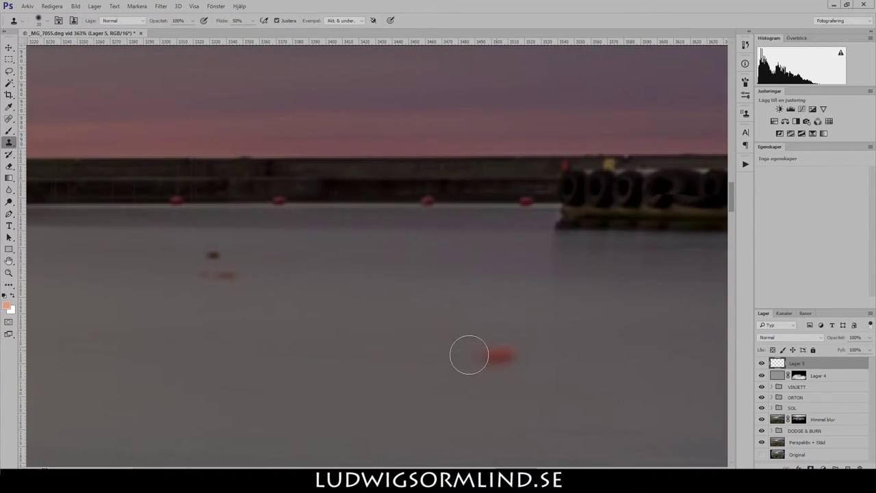
pyautogui.scroll(-5, 283, 333)
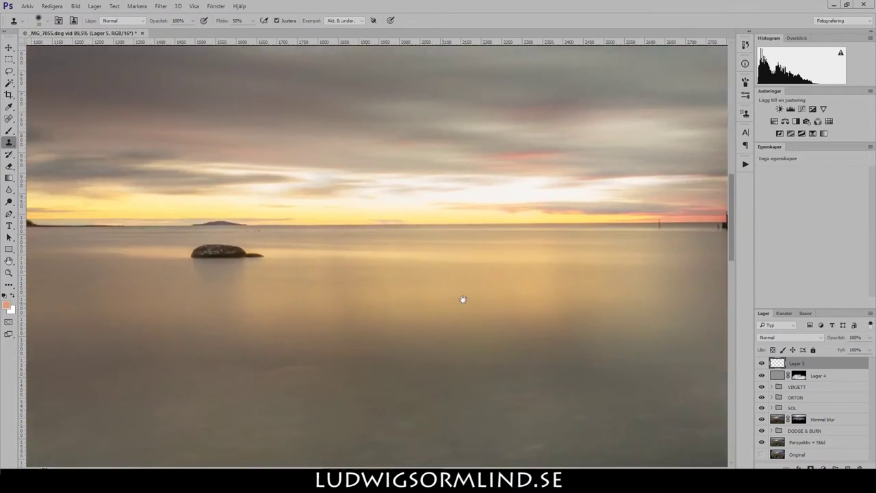
pyautogui.scroll(-3, 461, 299)
pyautogui.scroll(-5, 217, 266)
pyautogui.scroll(3, 317, 335)
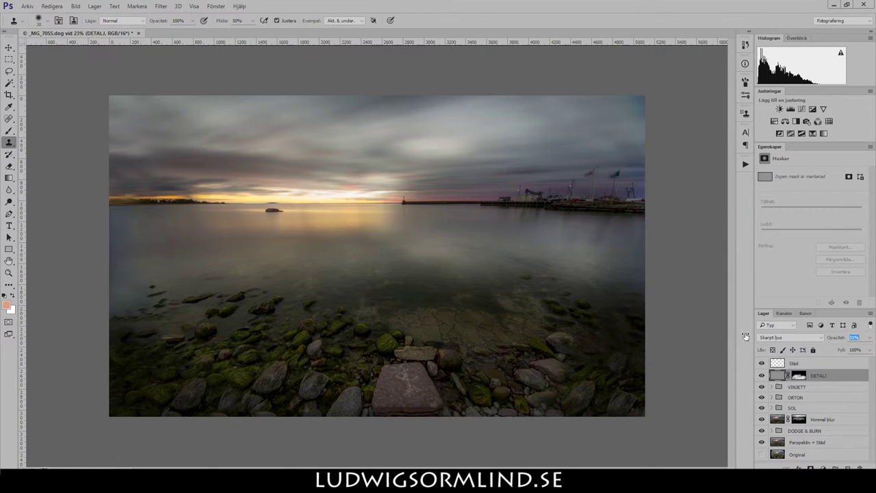
# Save the image as layered TIFF 'oland_efter' in the MASTER folder.
pyautogui.click(27, 6)
pyautogui.click(47, 110)
pyautogui.write('oland_efter')
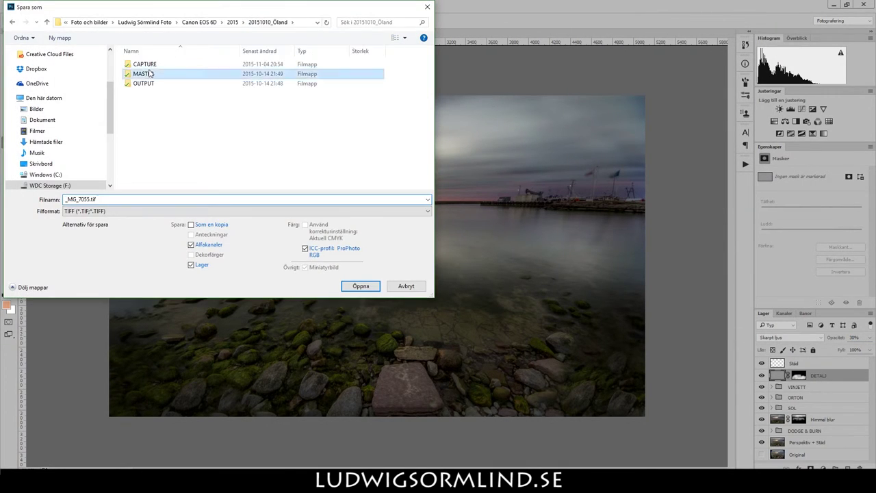
pyautogui.press('Return')
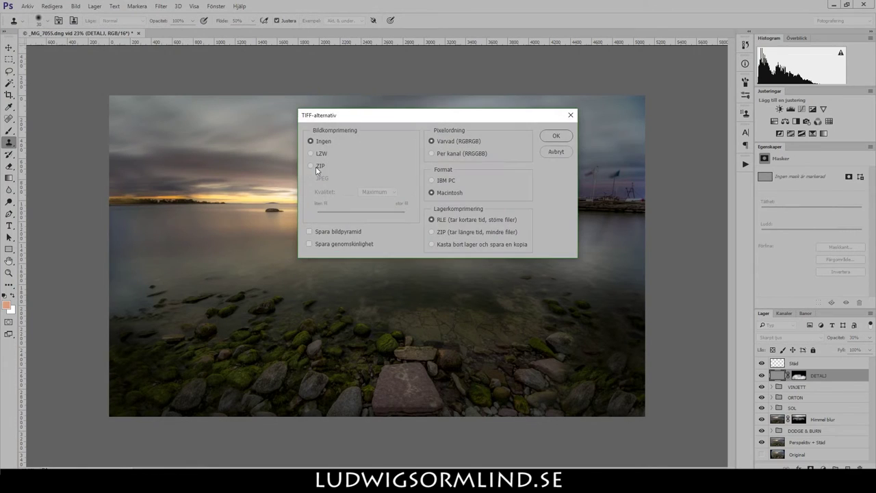
pyautogui.press('Return')
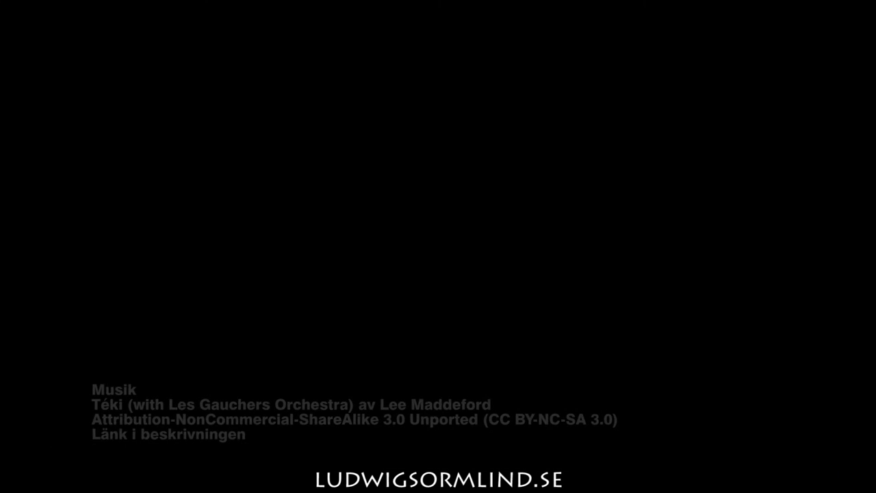